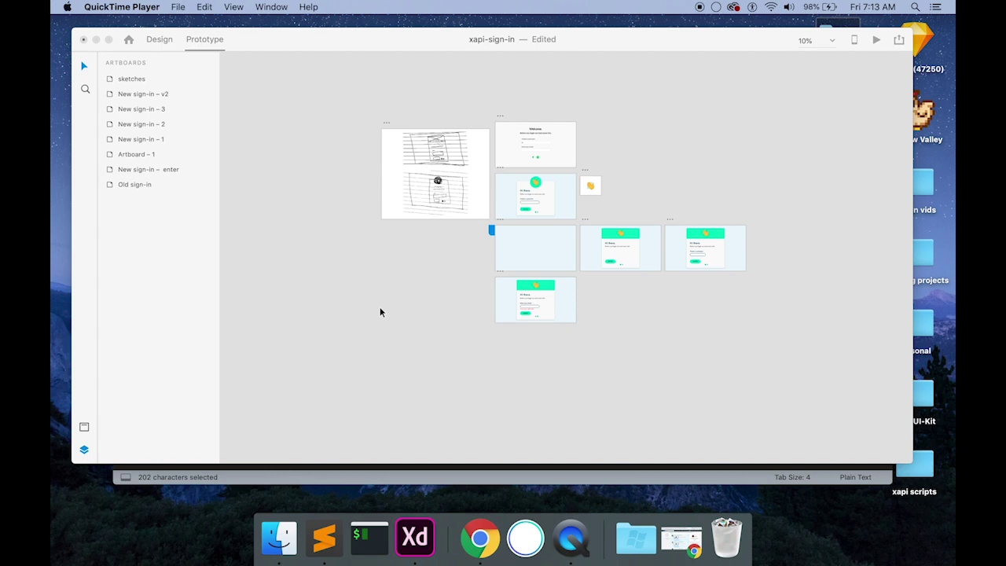
- Examine the sketches, the old sign-in artboard and the new sign-in artboards on the canvas
left_click(380, 307)
key("super+equal")
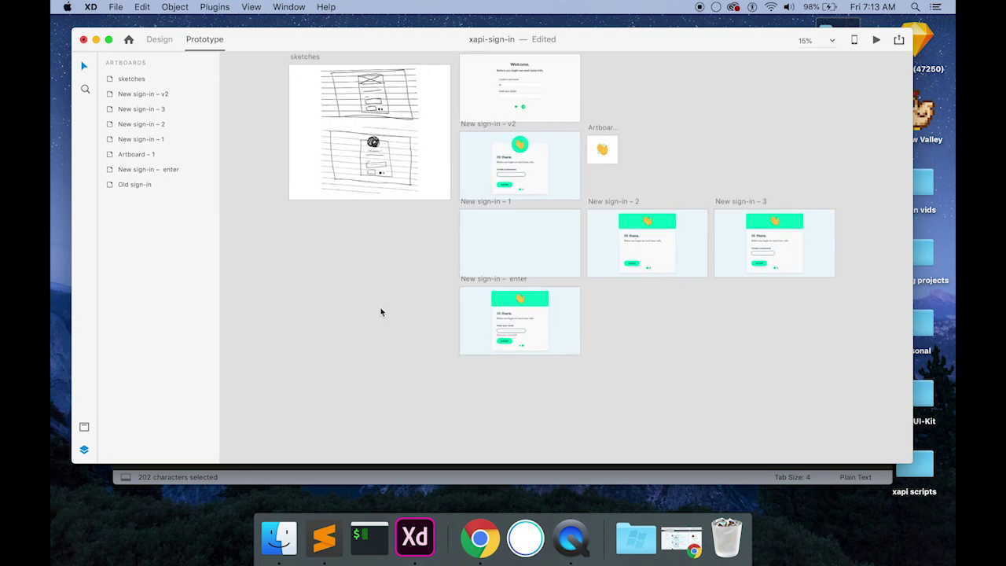
key("super+equal")
scroll(380, 307, "up", 5)
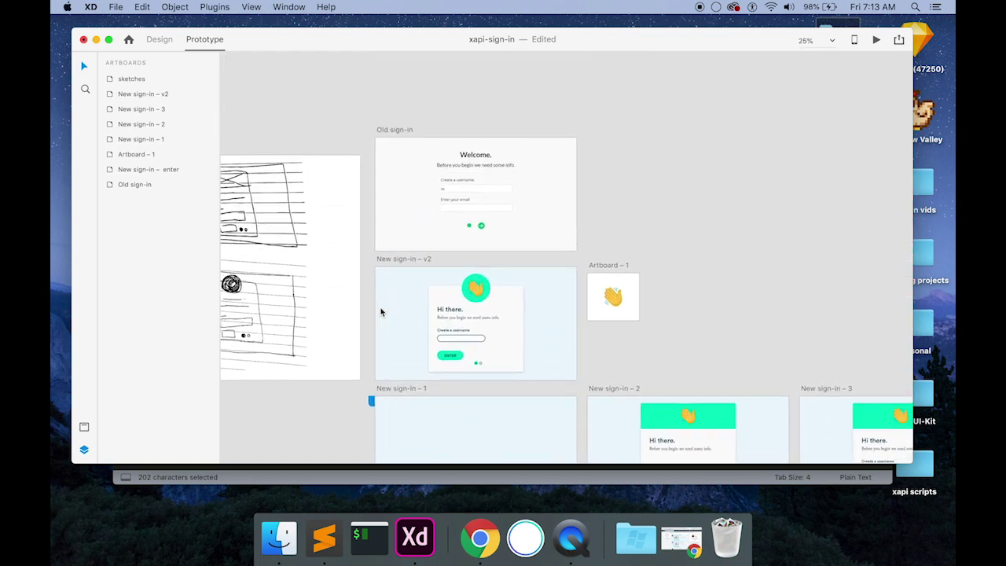
scroll(381, 313, "down", 3)
scroll(380, 312, "left", 2)
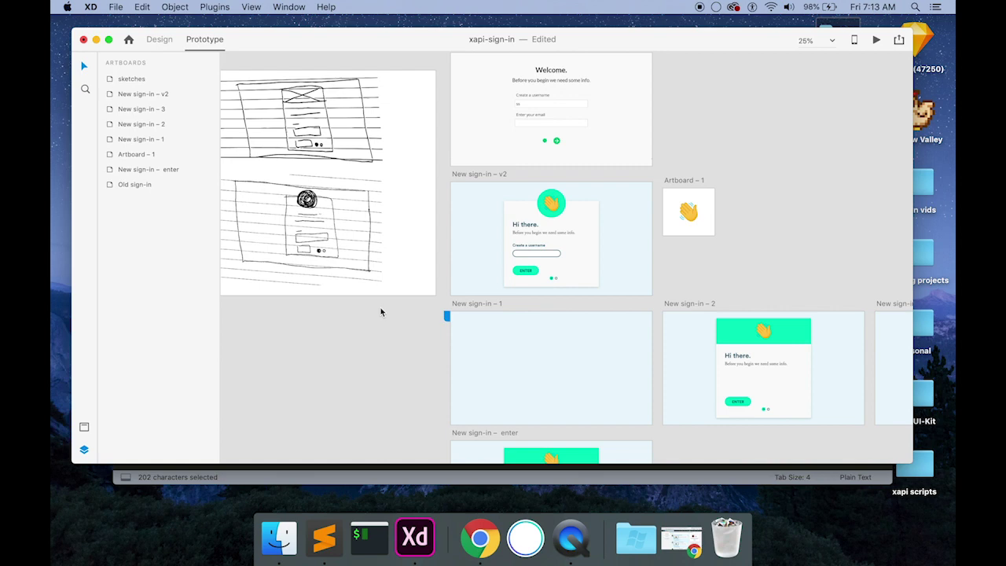
scroll(380, 312, "up", 3)
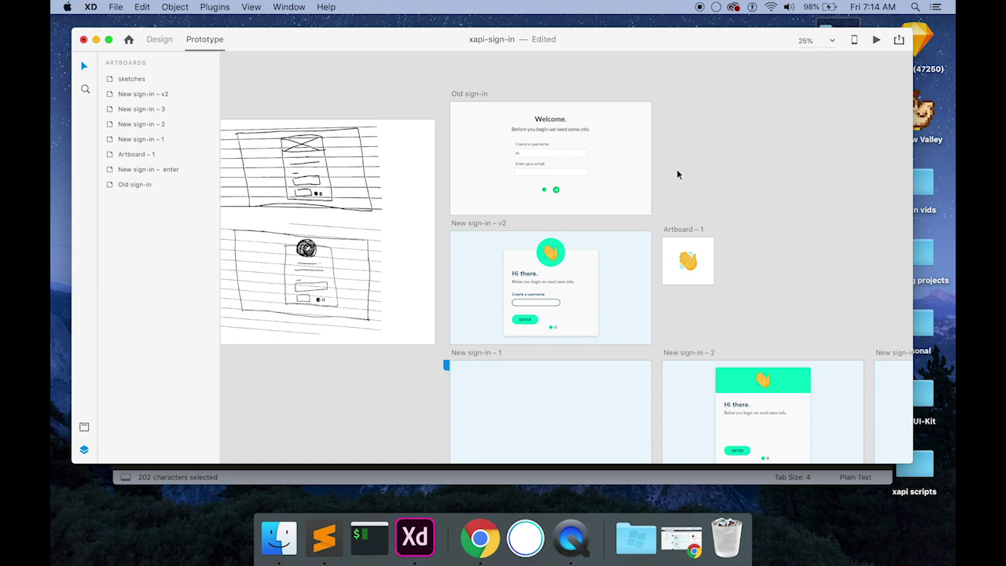
scroll(678, 175, "down", 5)
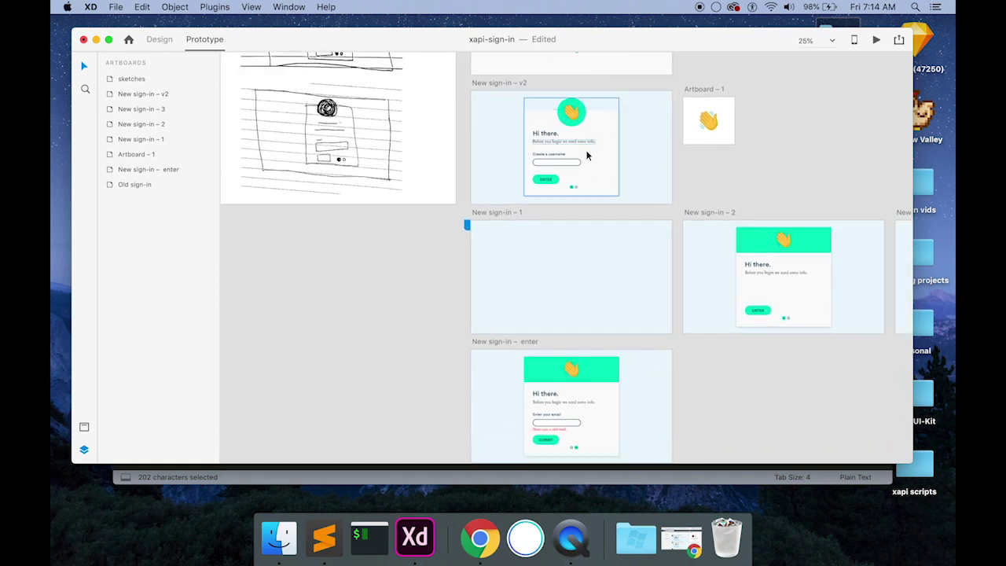
scroll(705, 262, "right", 5)
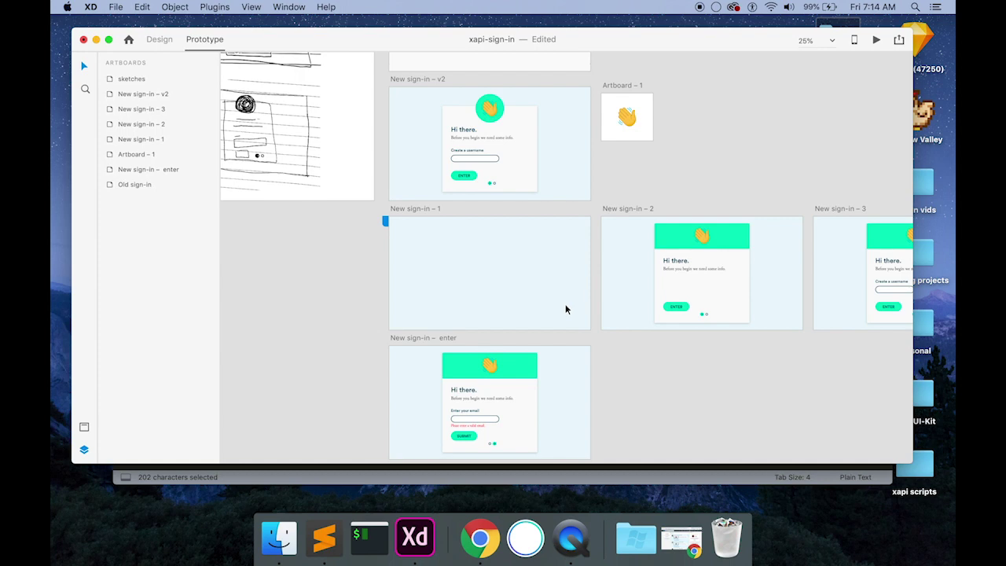
- Preview the prototype starting from the New sign-in – 1 artboard, and close the preview
left_click(565, 291)
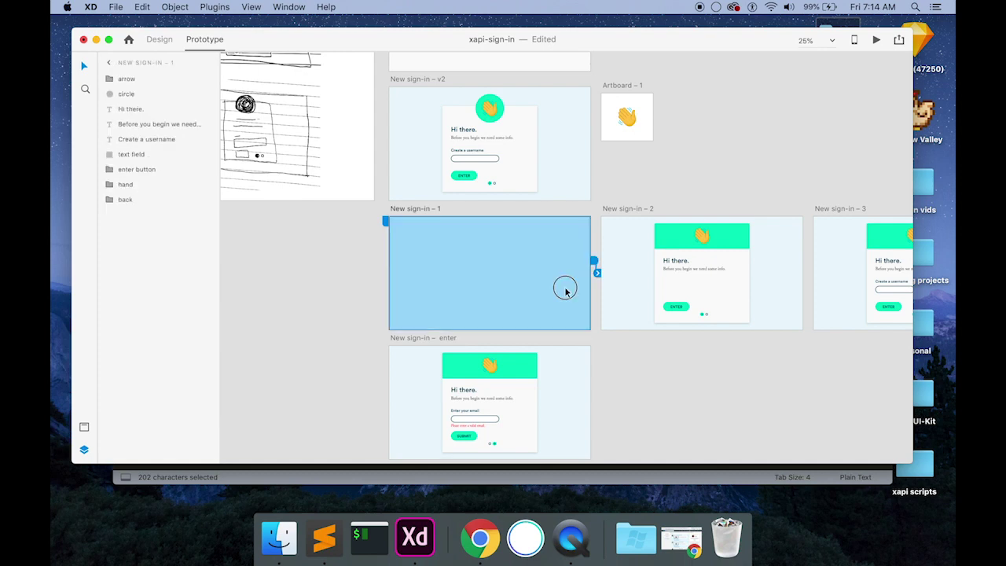
left_click(876, 40)
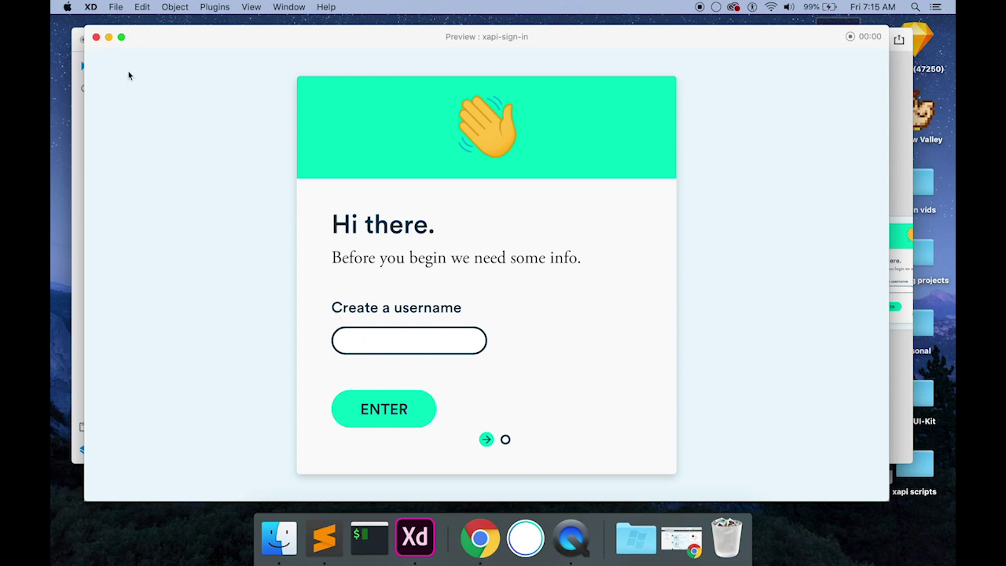
left_click(97, 37)
left_click(353, 341)
- Switch to Design mode, copy the New sign-in – 3 artboard and paste a duplicate of it
scroll(355, 343, "right", 5)
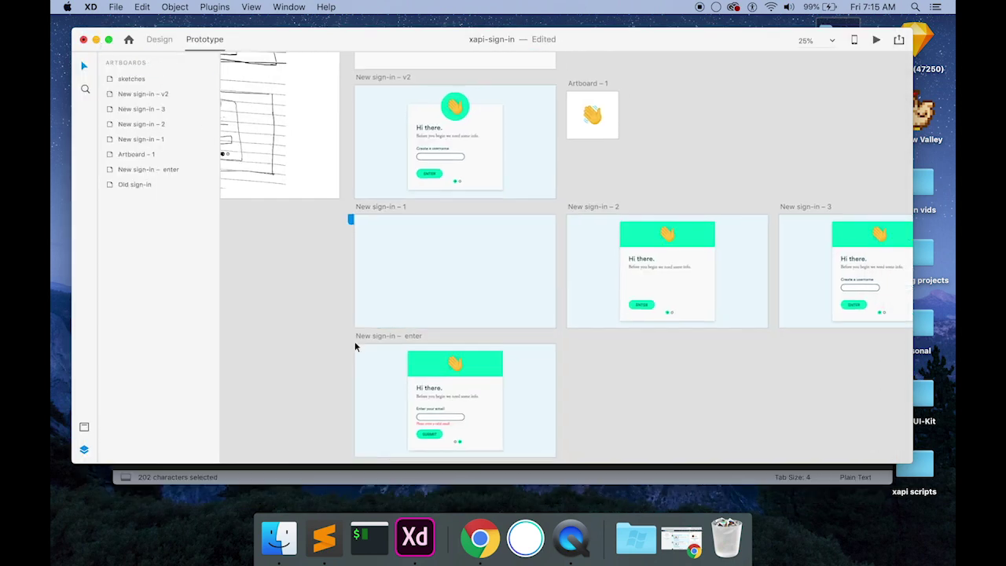
scroll(618, 308, "right", 5)
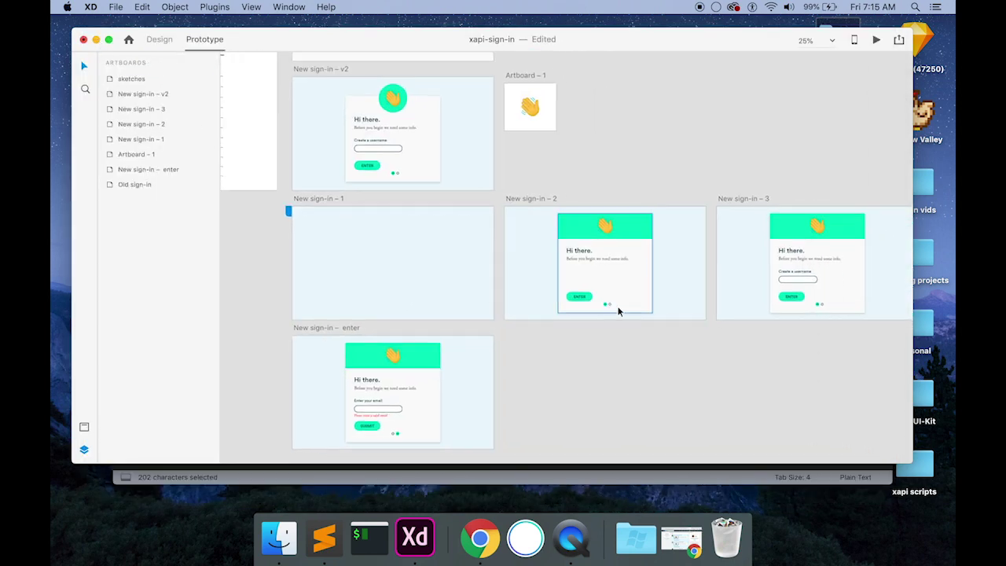
left_click(574, 206)
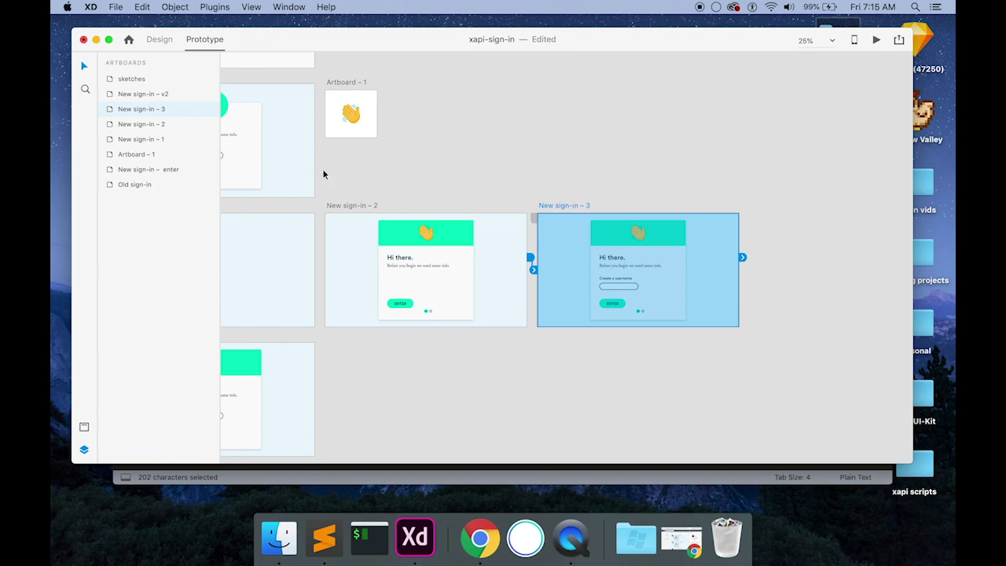
left_click(164, 40)
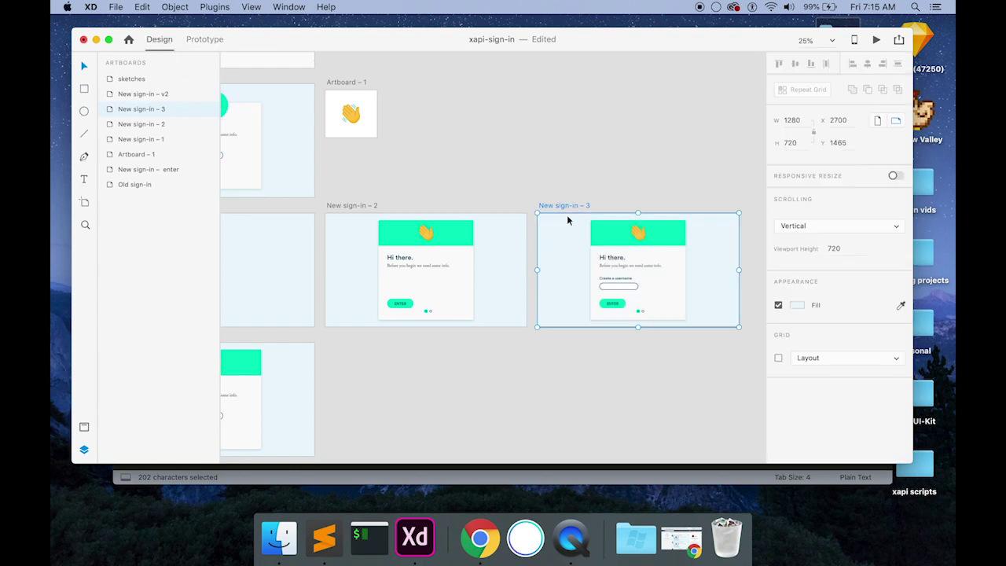
key("super+c")
scroll(567, 207, "down", 5)
scroll(567, 207, "left", 5)
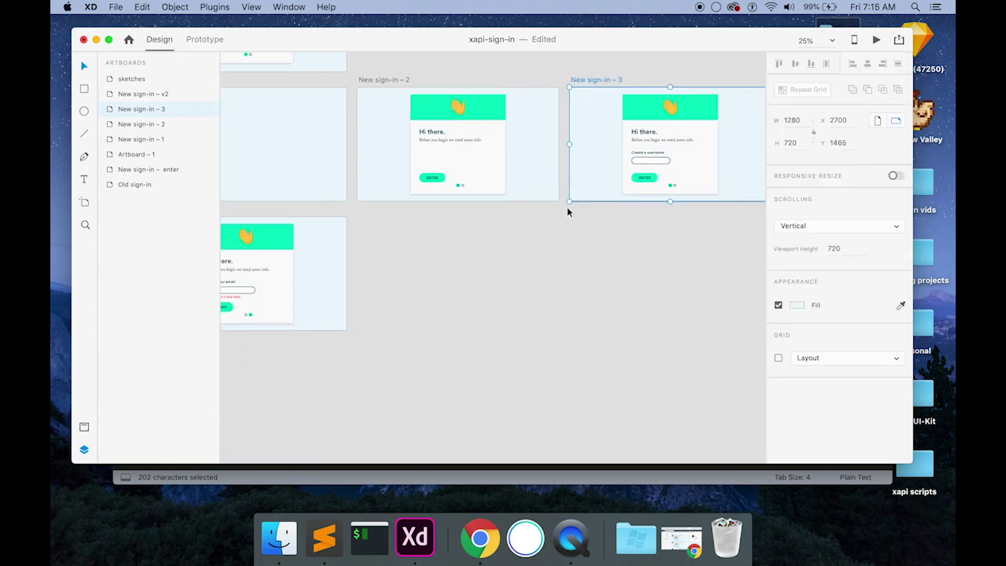
scroll(568, 212, "down", 3)
scroll(567, 212, "left", 2)
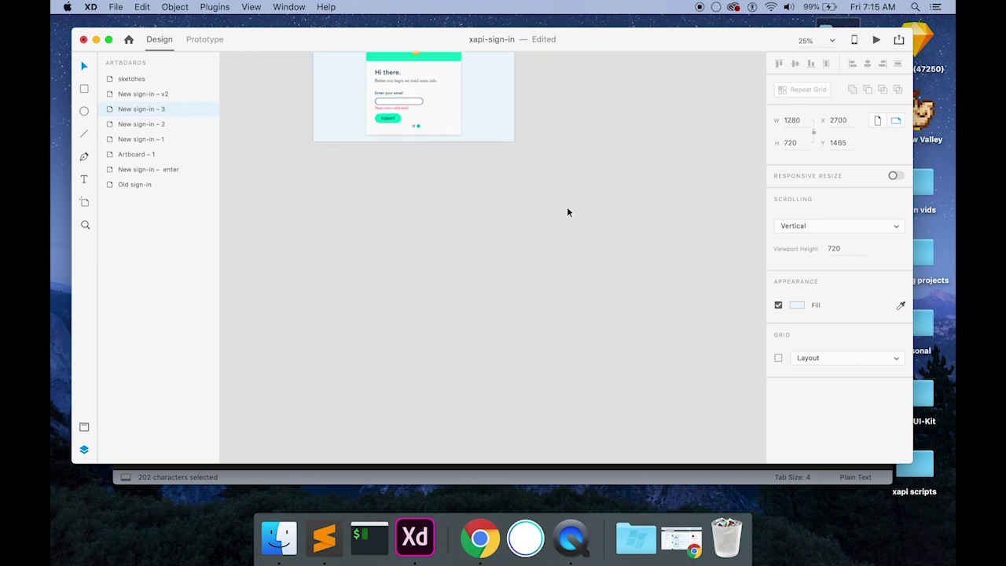
key("super+v")
- Move the pasted artboard below the New sign-in – enter artboard, to X 0, Y 3367
left_click_drag(428, 193, 364, 404)
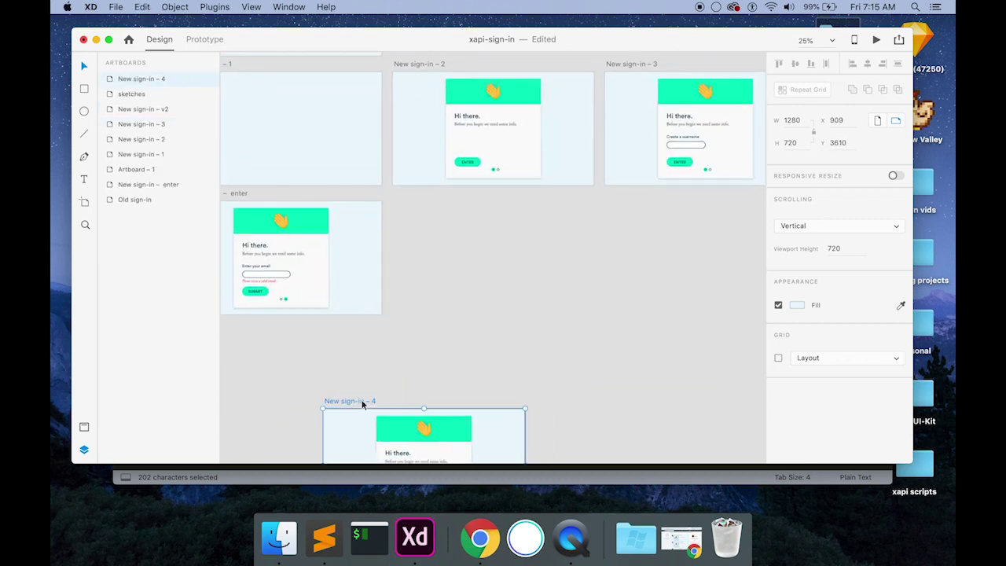
scroll(386, 348, "left", 5)
scroll(386, 348, "down", 2)
left_click_drag(540, 353, 386, 160)
- Rename the pasted artboard as Sign-in-new
key("super+equal")
double_click(329, 163)
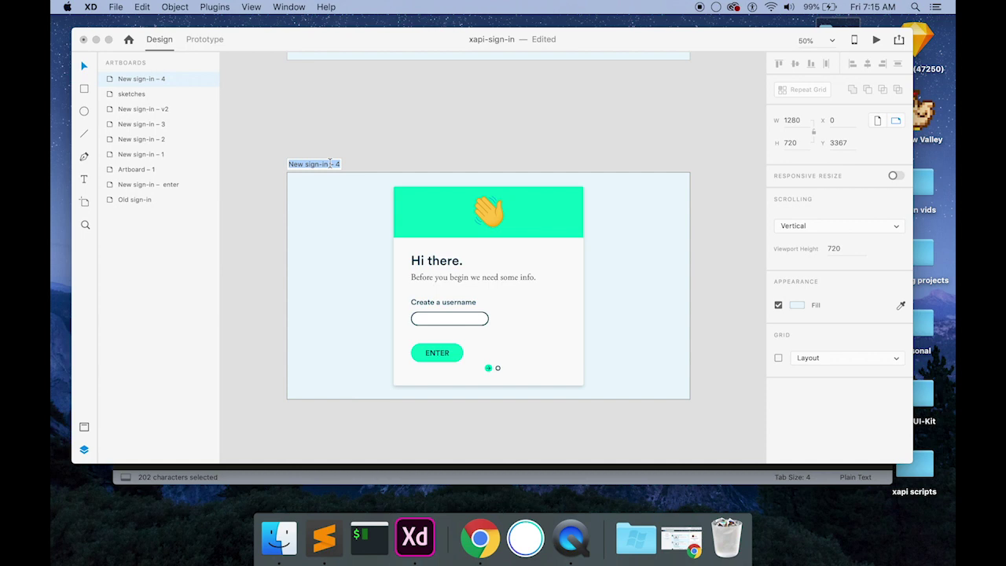
type("Sign-in-new")
key("Return")
left_click(485, 110)
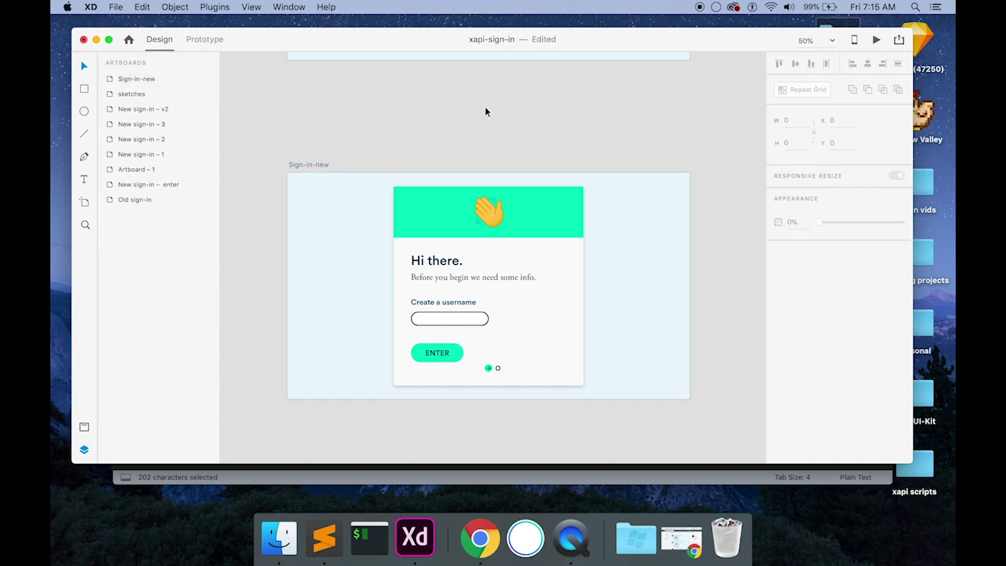
- Duplicate the Sign-in-new artboard twice to get three copies in a row
scroll(486, 111, "down", 1)
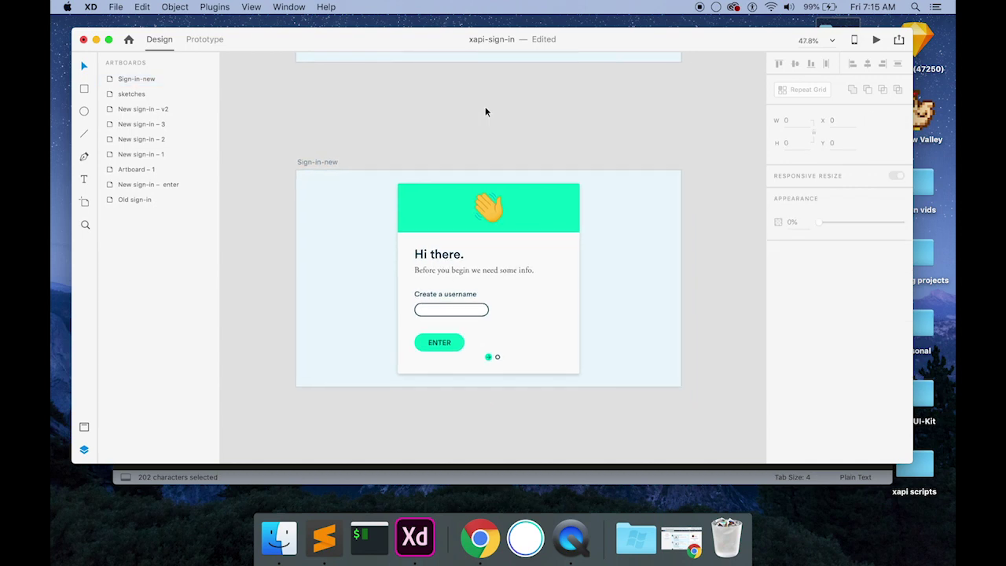
scroll(543, 160, "left", 2)
scroll(543, 160, "right", 3)
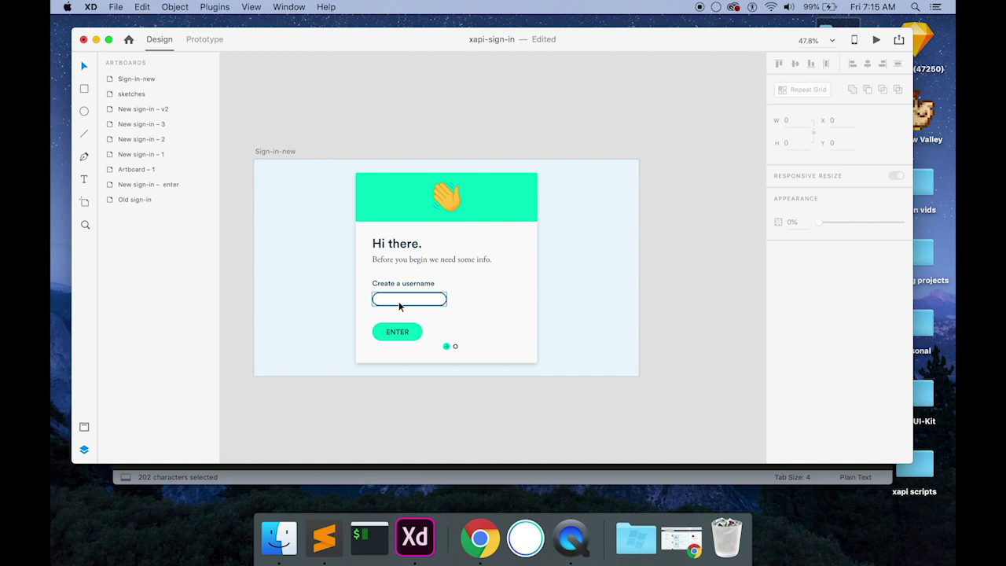
left_click(579, 186)
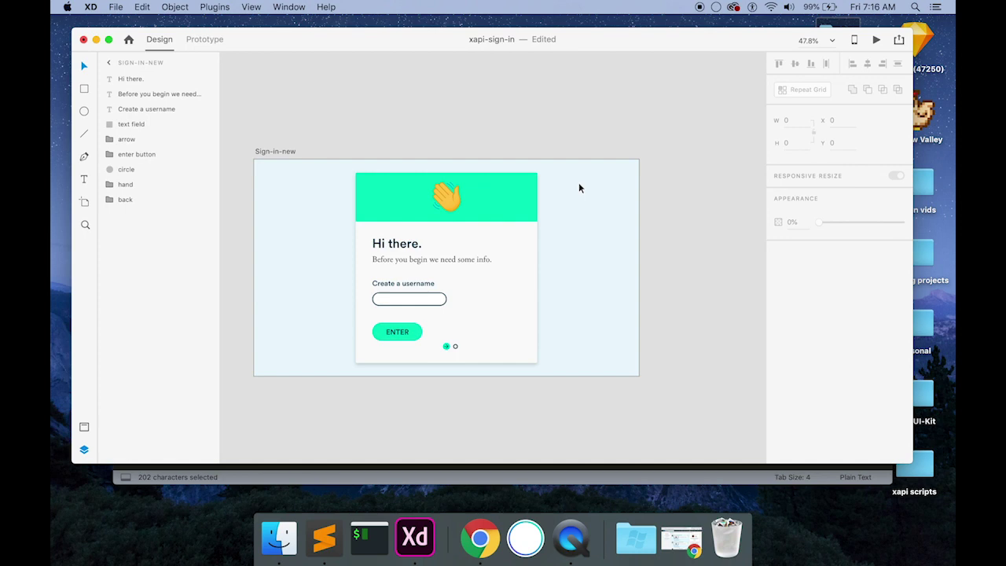
left_click(287, 151)
key("super+d")
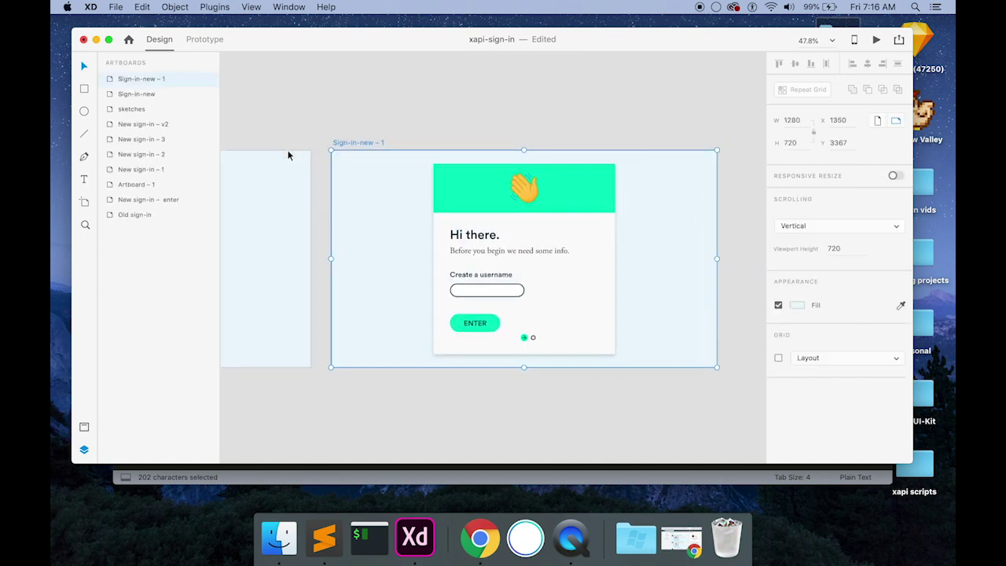
key("super+d")
- Set the width of the username text field on the Sign-in-new artboard to 55
scroll(373, 178, "left", 10)
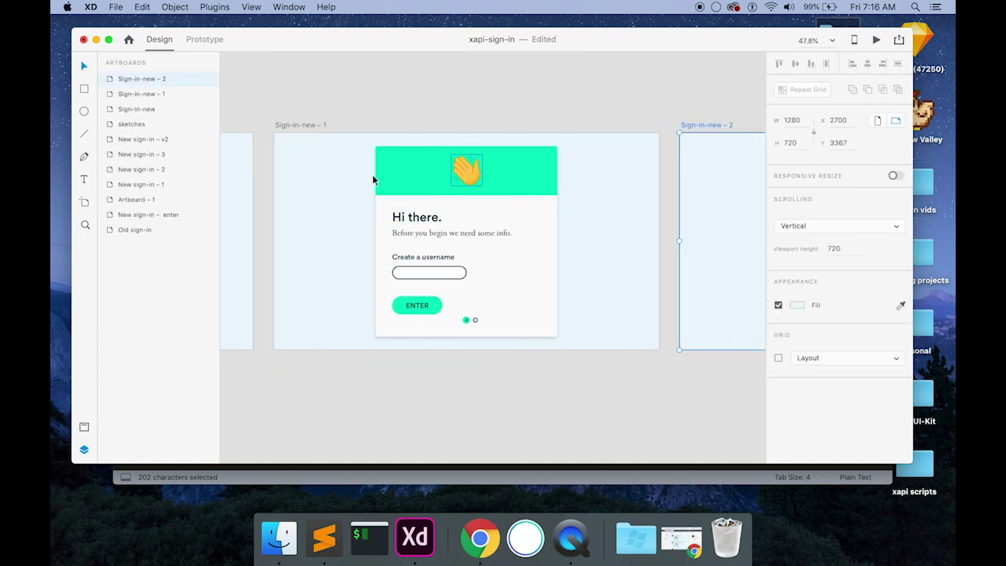
scroll(373, 180, "left", 5)
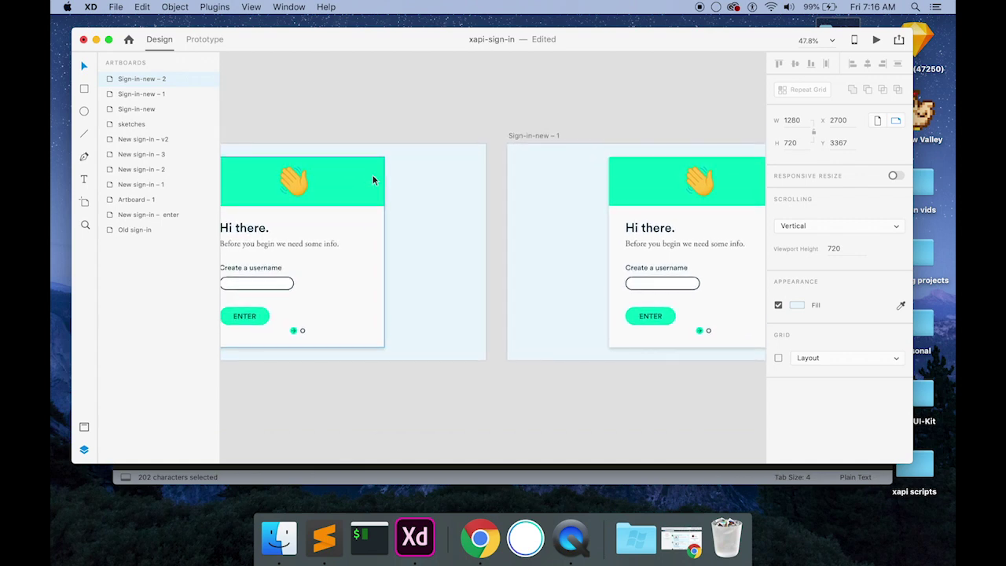
key("super+minus")
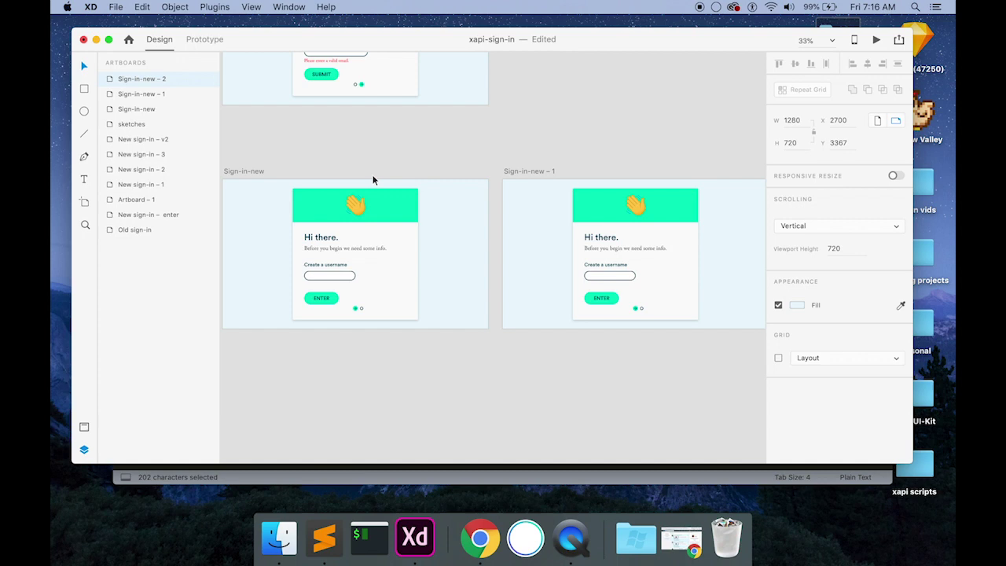
left_click(335, 266)
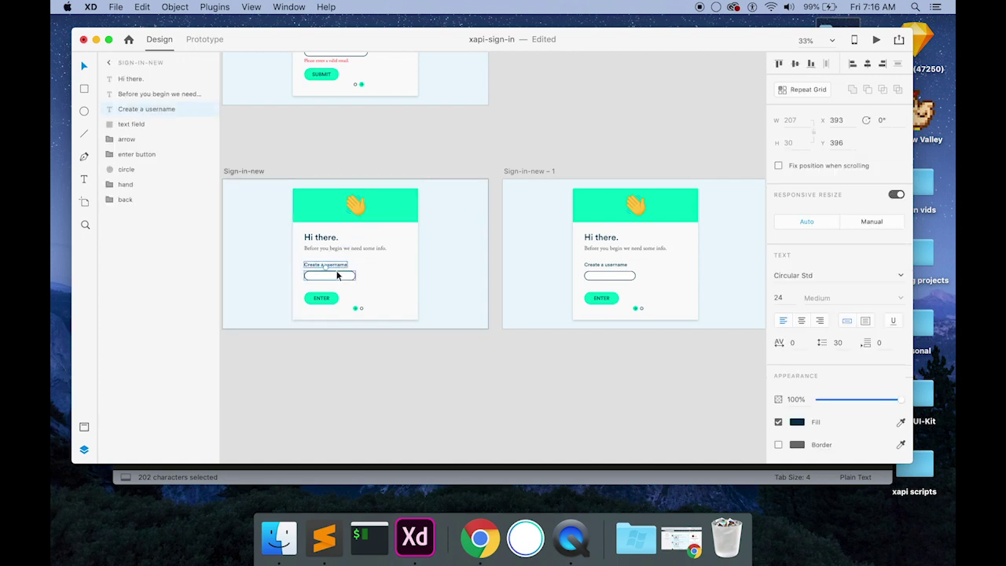
left_click(337, 275)
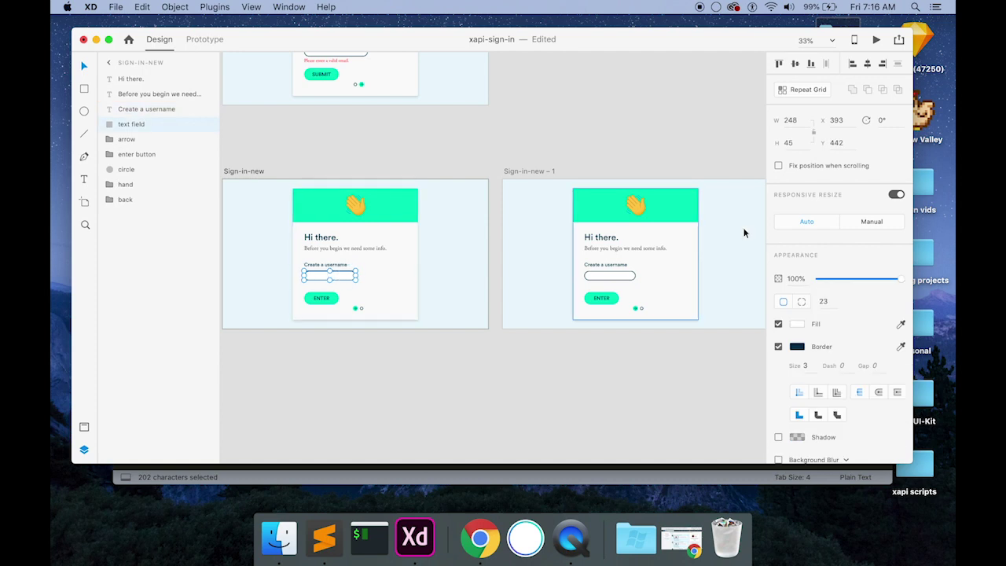
left_click(796, 119)
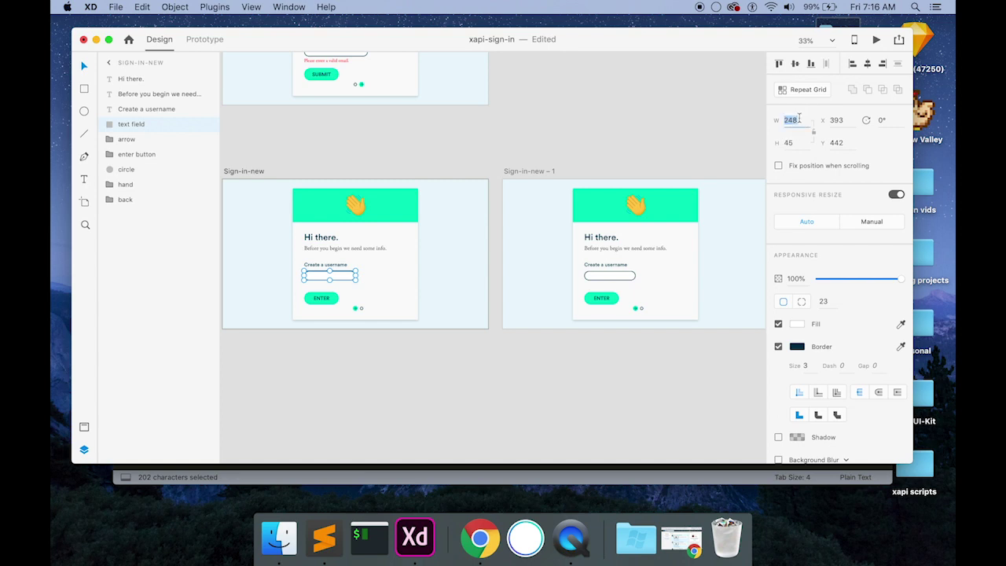
type("55")
key("Return")
- Set the width of the username text field on the Sign-in-new – 1 artboard to 55
left_click(609, 275)
left_click(792, 121)
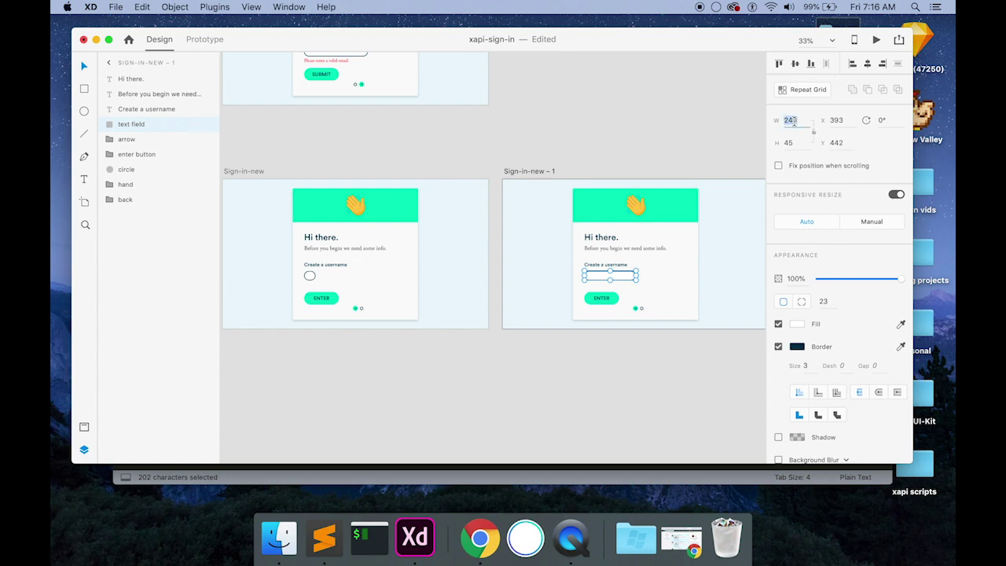
type("55")
key("Return")
left_click(728, 130)
scroll(727, 131, "right", 3)
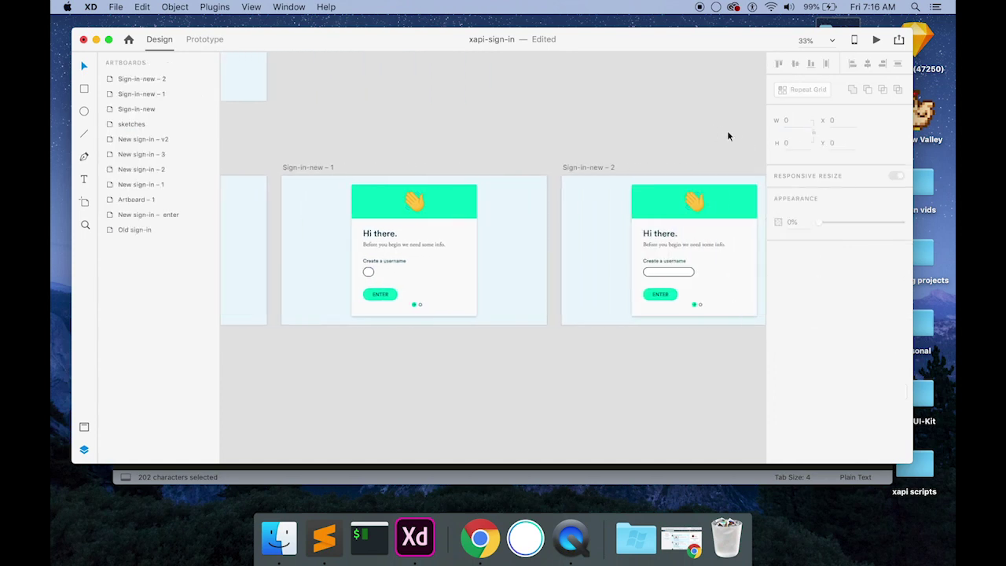
double_click(666, 273)
scroll(690, 272, "left", 10)
scroll(690, 271, "up", 2)
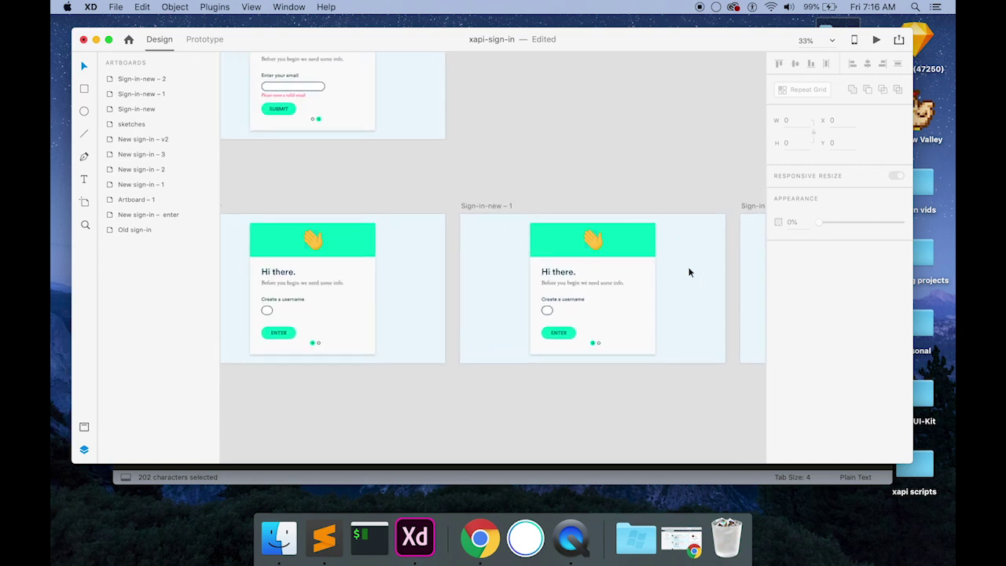
- Move the Create a username labels and text fields on Sign-in-new and Sign-in-new – 1 together to X 111, left of the cards
scroll(689, 271, "right", 3)
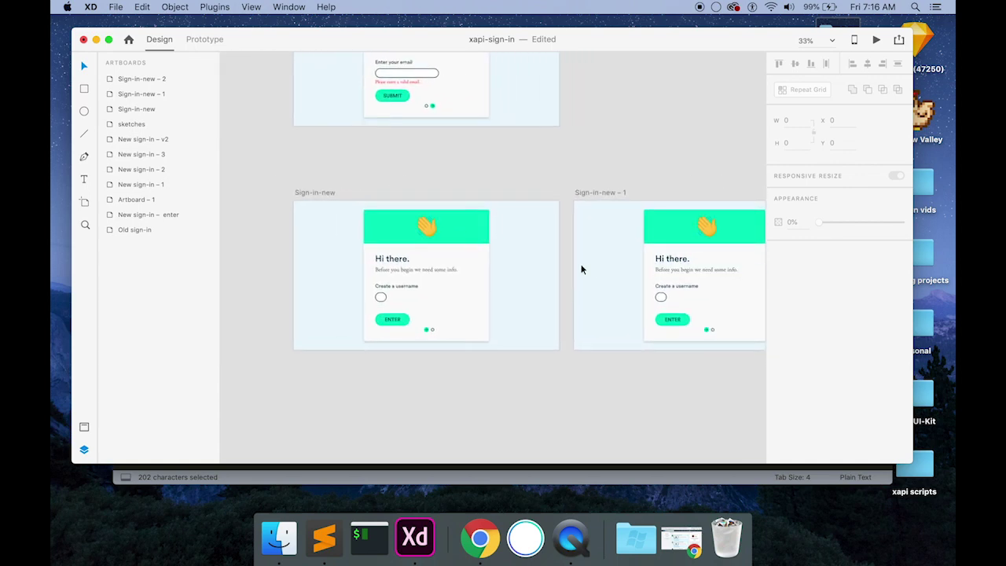
left_click(396, 287)
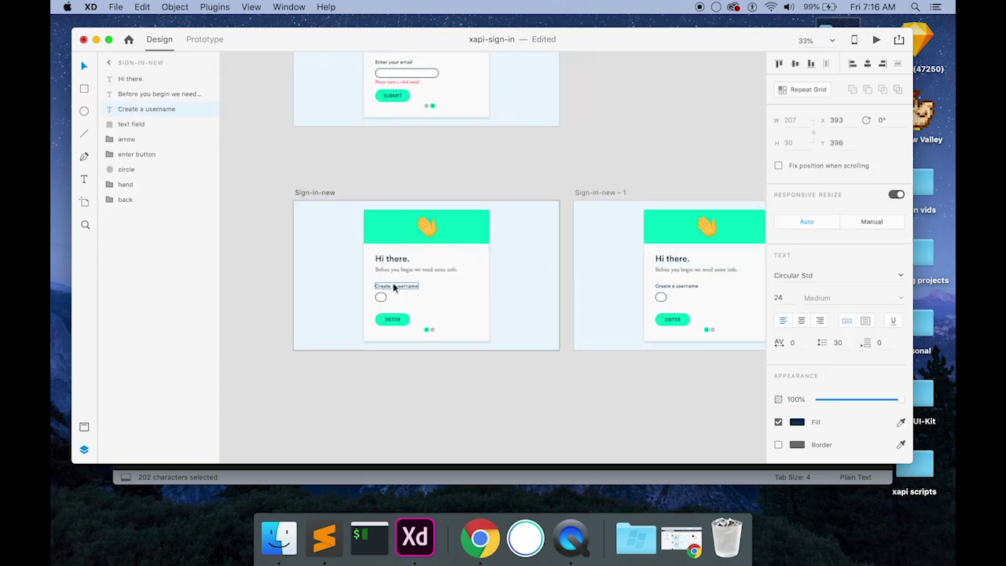
left_click(381, 299, "shift")
left_click(677, 286, "shift")
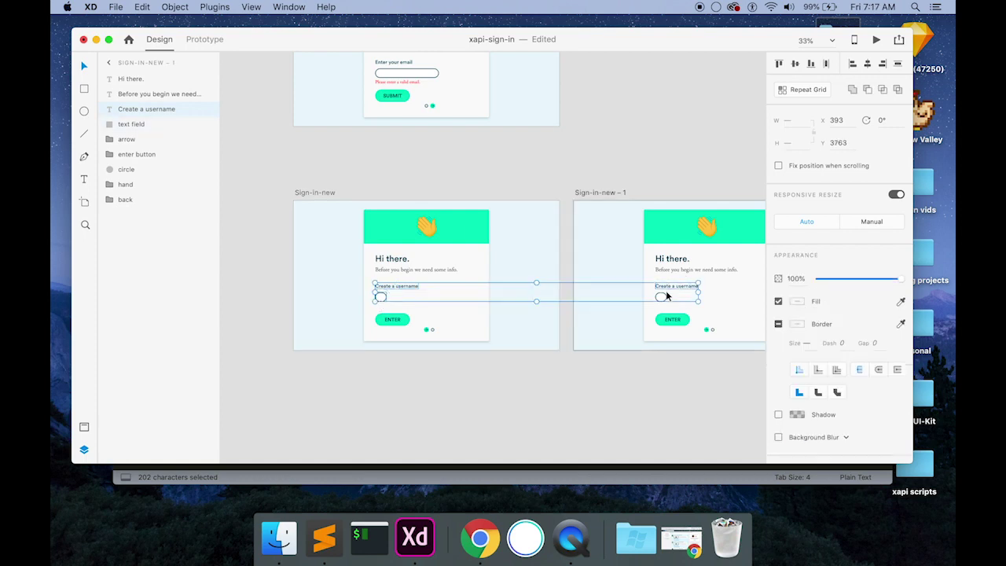
left_click(660, 297, "shift")
left_click_drag(660, 297, 603, 296)
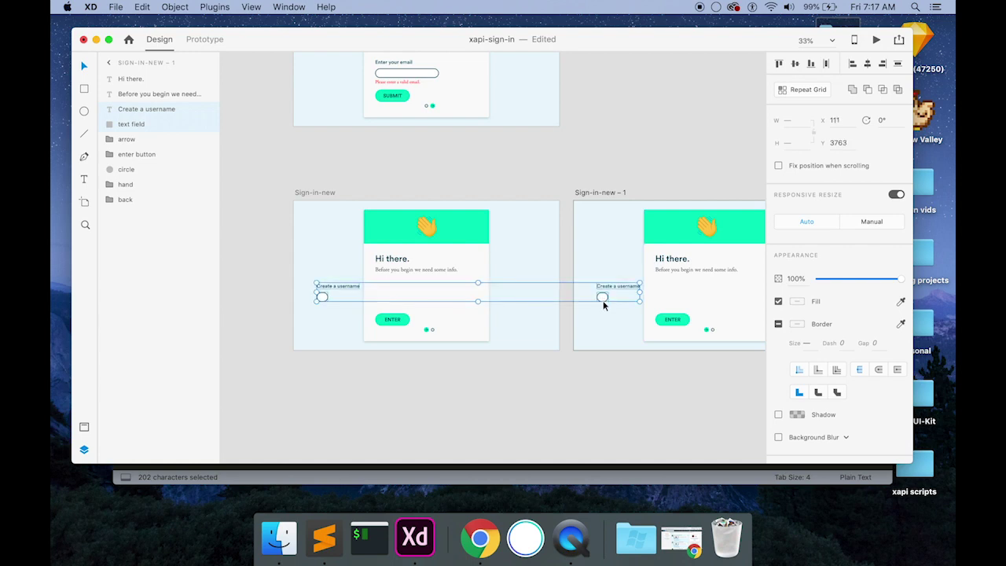
key("Escape")
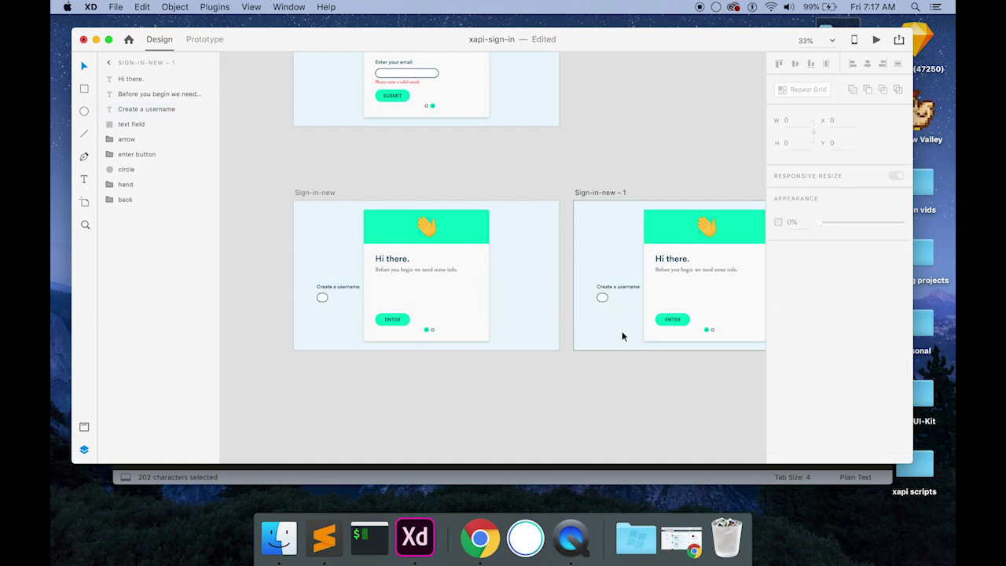
- Set the opacity of the Create a username labels and text fields on Sign-in-new and Sign-in-new – 1 to 0%
scroll(622, 335, "right", 2)
scroll(622, 334, "down", 1)
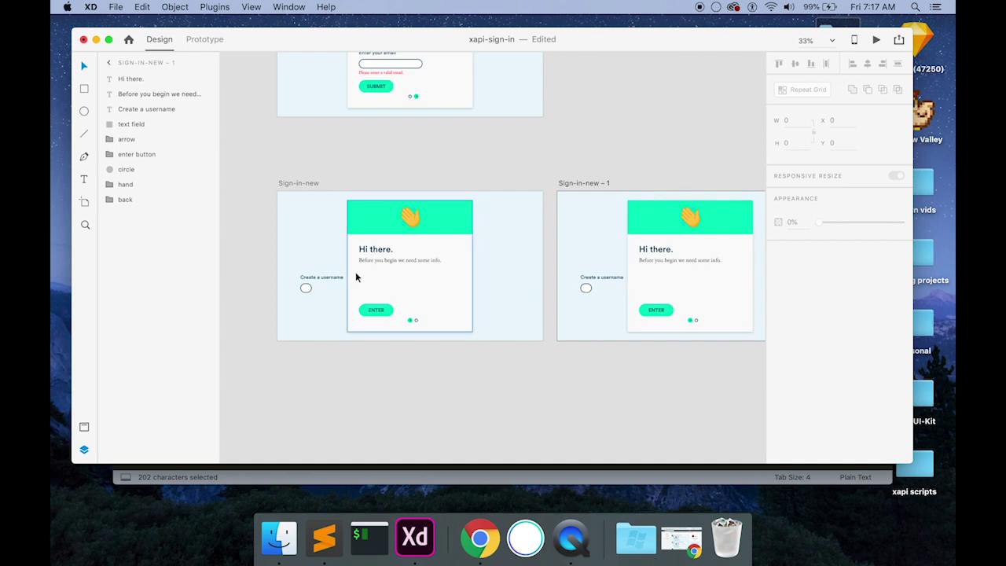
left_click(321, 277)
left_click(306, 289, "shift")
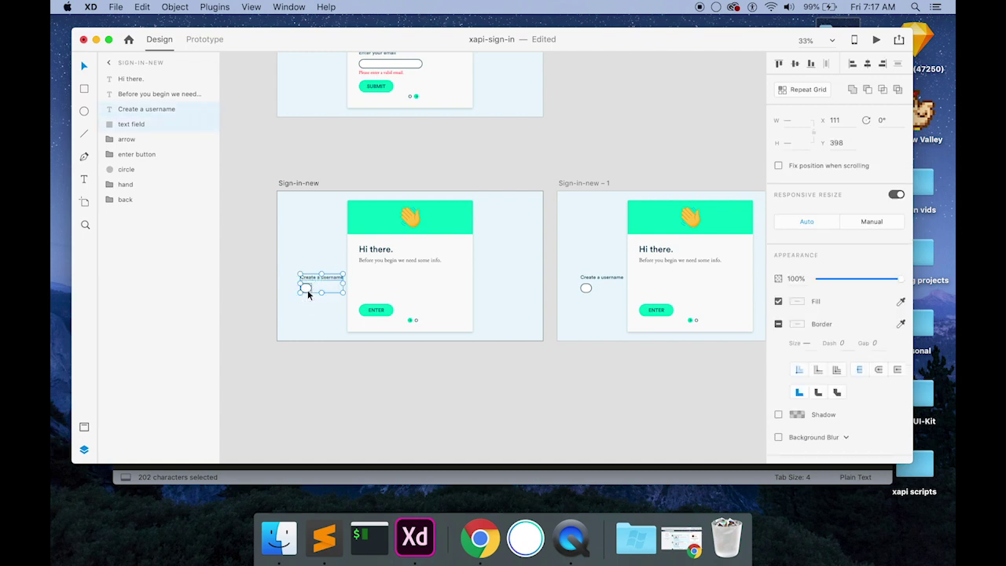
left_click(608, 279, "shift")
left_click(586, 290, "shift")
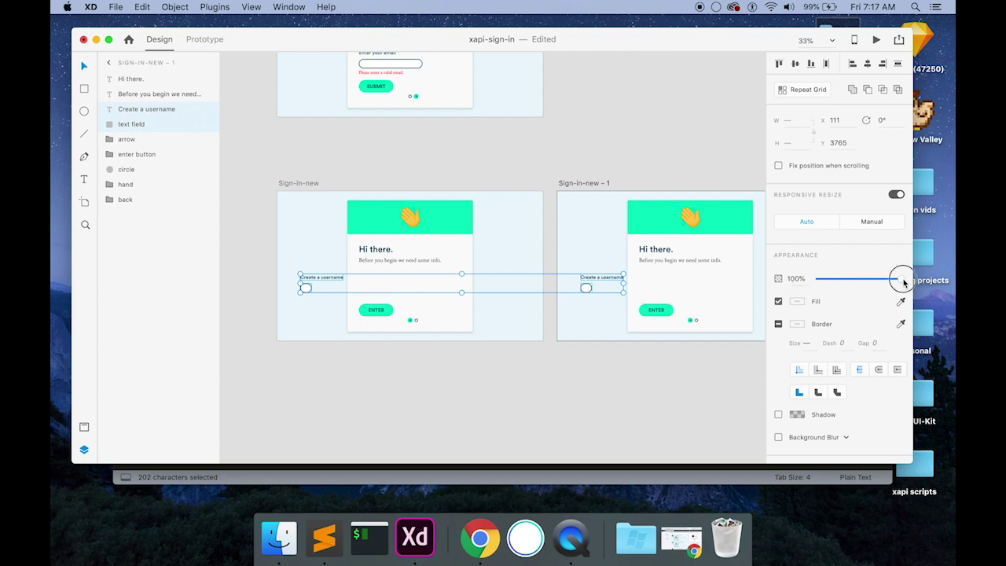
left_click_drag(901, 280, 775, 277)
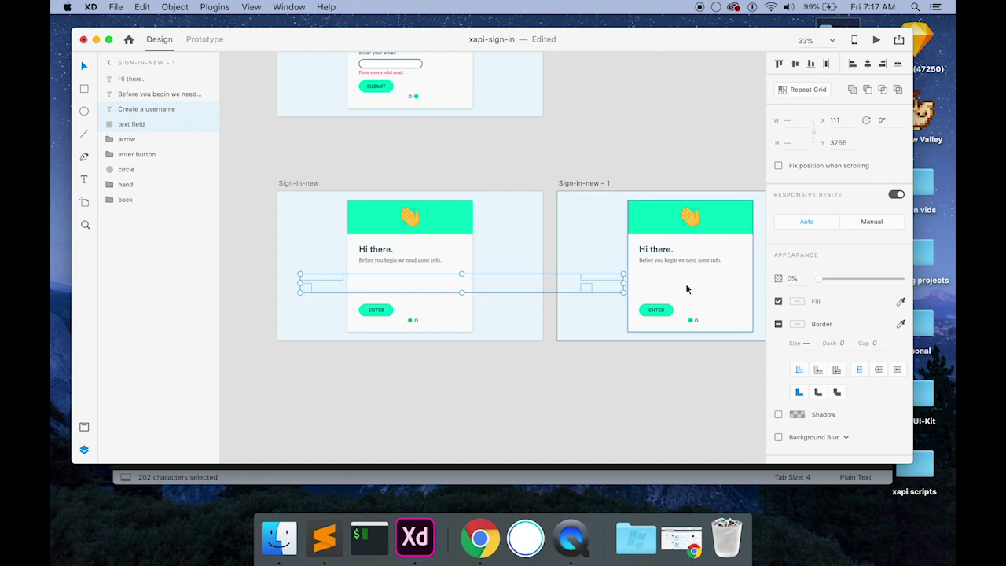
left_click(564, 254)
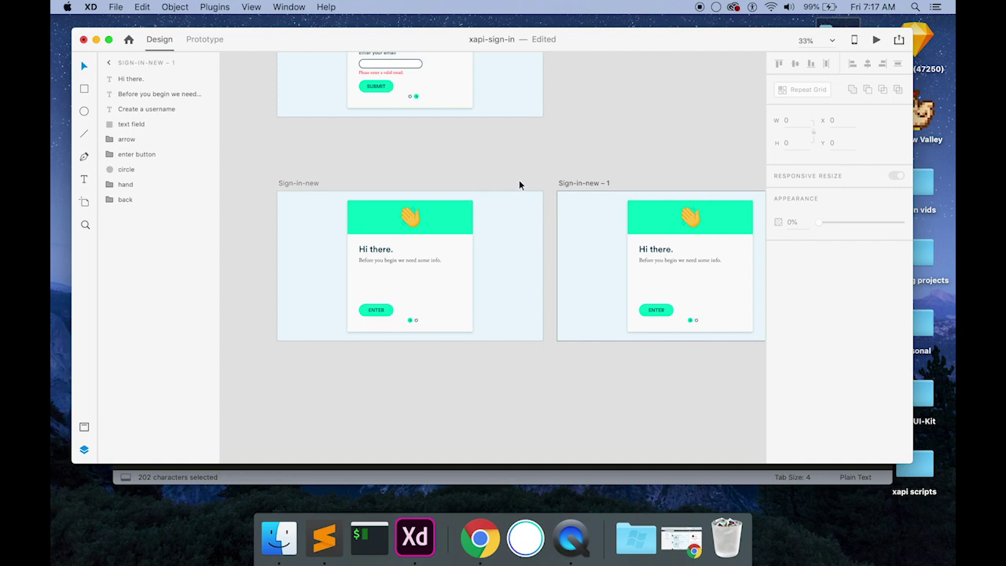
- Group all the elements on the Sign-in-new artboard
left_click_drag(519, 180, 292, 374)
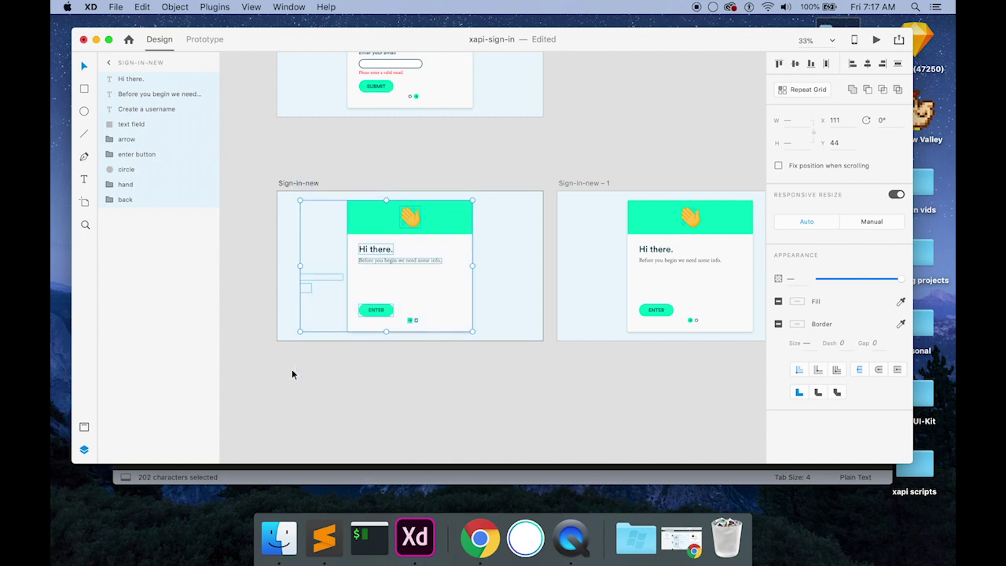
right_click(451, 298)
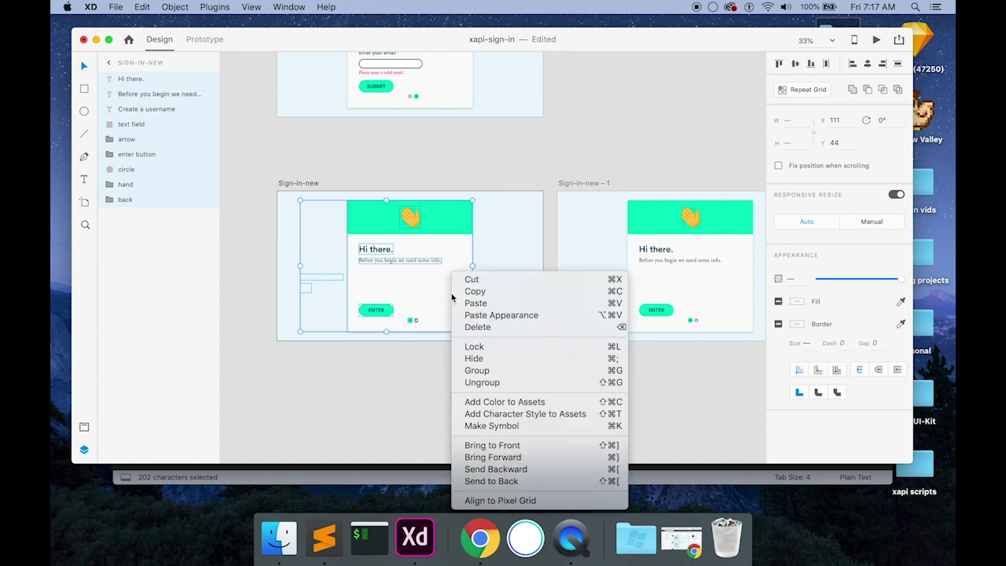
left_click(495, 375)
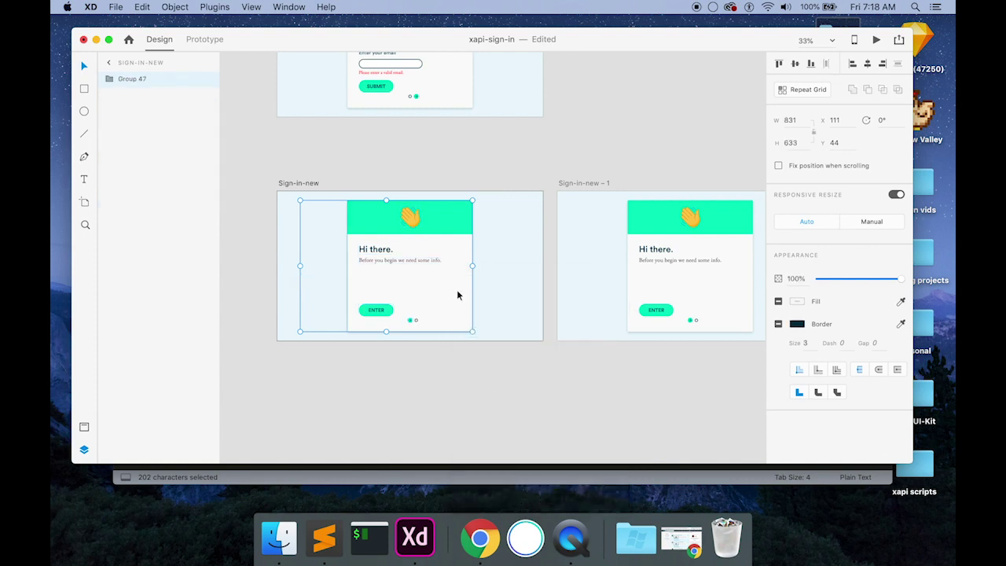
- Move the Sign-in-new group down to X 101, Y 719 so it stays in the artboard but sits at its lower edge
left_click_drag(456, 291, 456, 436)
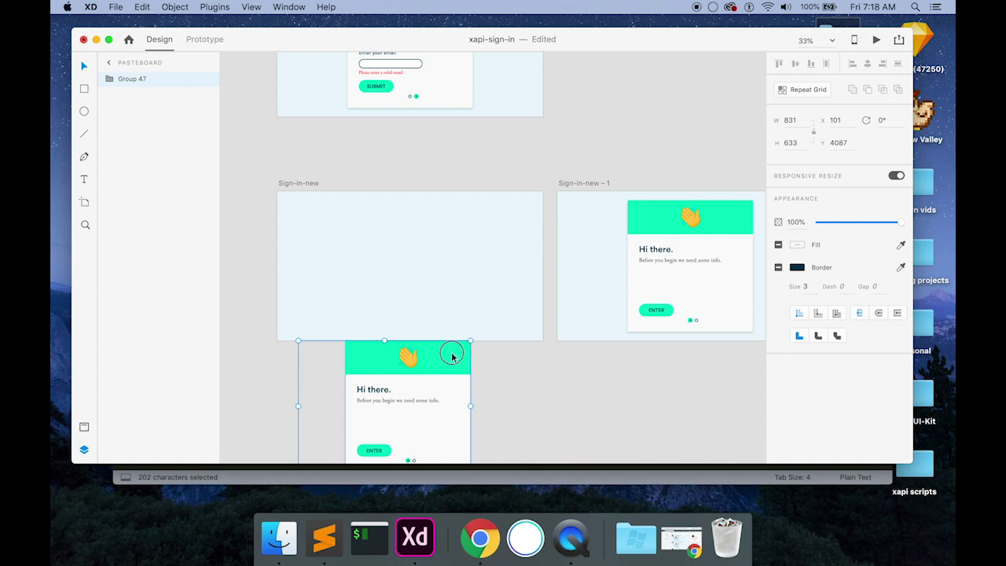
left_click_drag(452, 357, 452, 355)
key("Down")
key("Down")
key("Down")
key("Down")
key("Down")
key("Down")
key("Down")
key("Down")
key("Down")
key("Down")
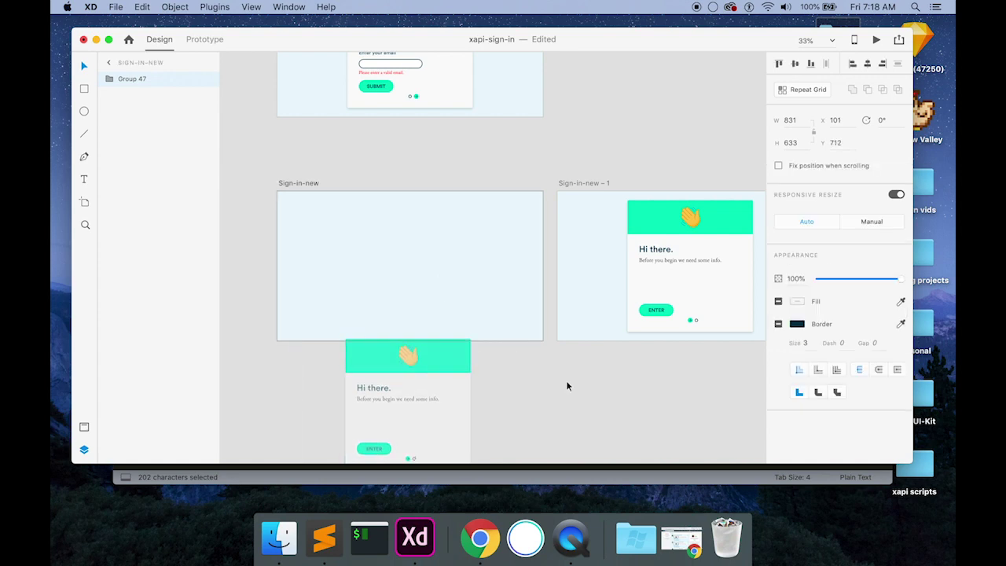
key("Down")
key("Down")
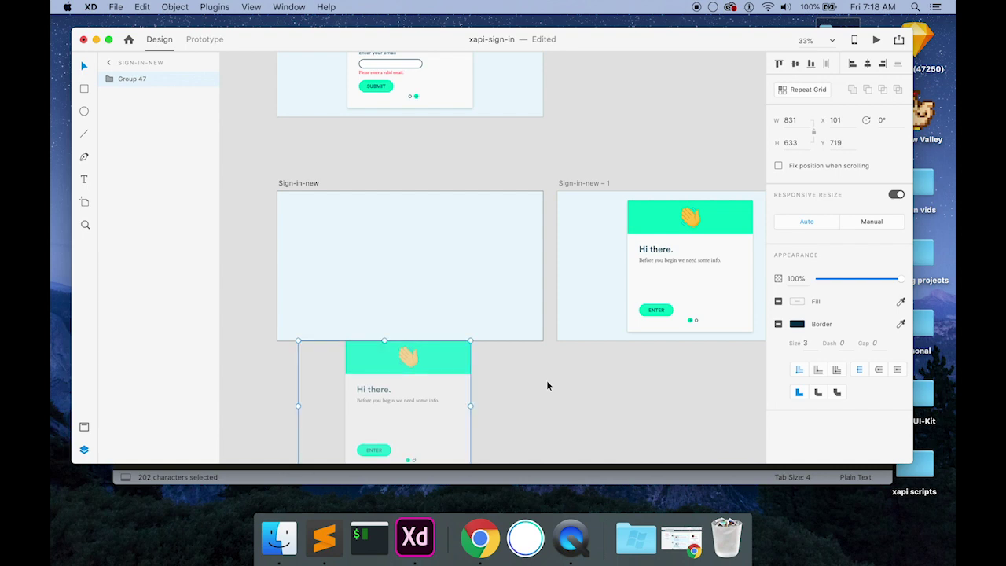
- Try to ungroup the card group lying below the Sign-in-new artboard, and undo the ungrouping
left_click(546, 386)
left_click_drag(309, 273, 487, 478)
right_click(440, 418)
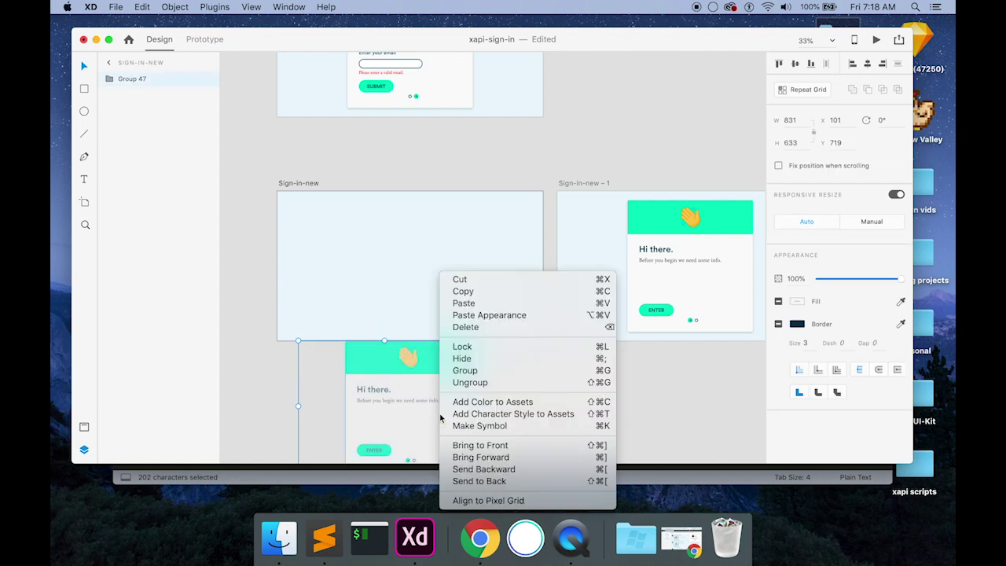
left_click(485, 383)
left_click(550, 402)
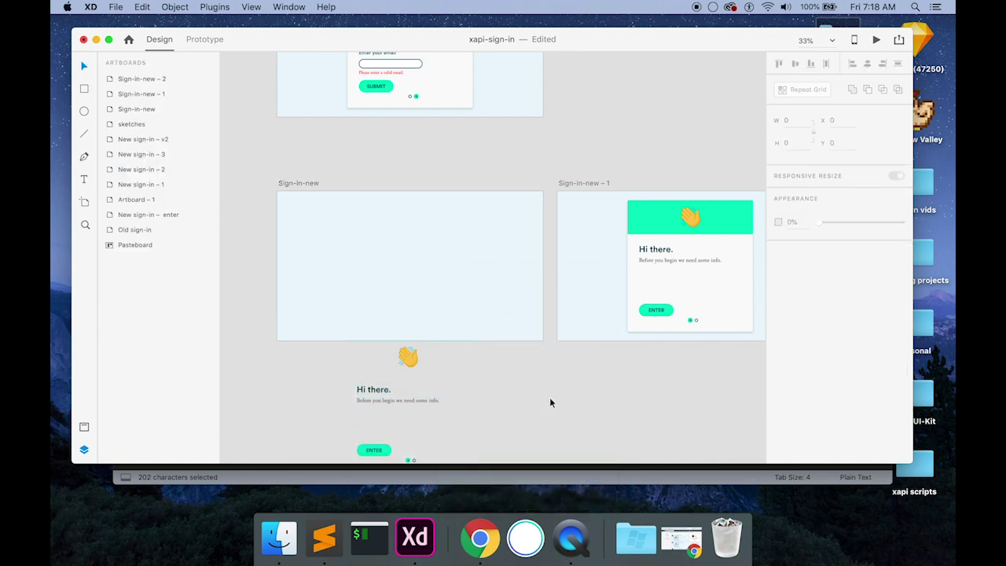
key("super+z")
key("super+z")
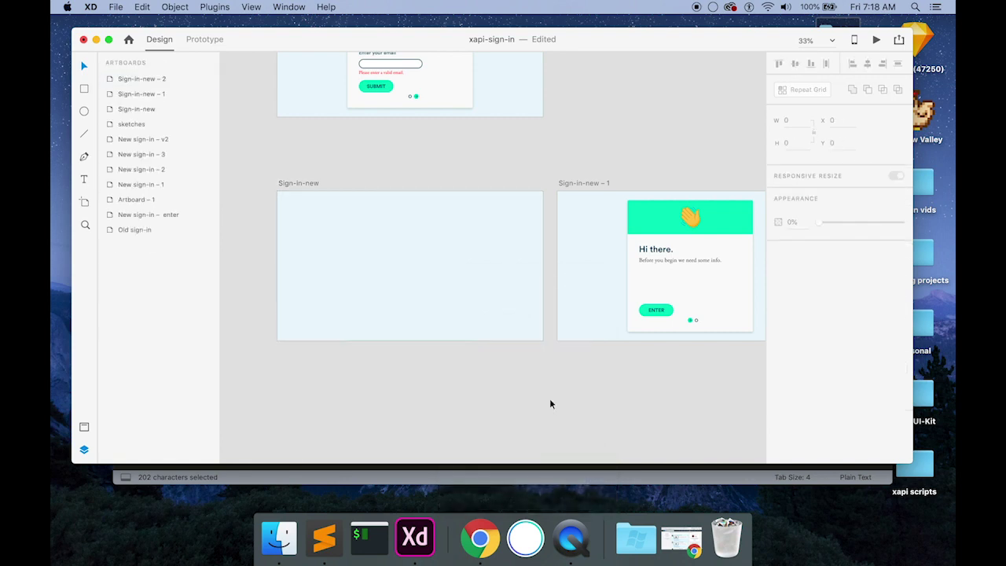
- Link the Sign-in-new artboard to Sign-in-new – 1 in Prototype mode with a 0.2 s Time trigger and an Auto-Animate action
left_click(397, 273)
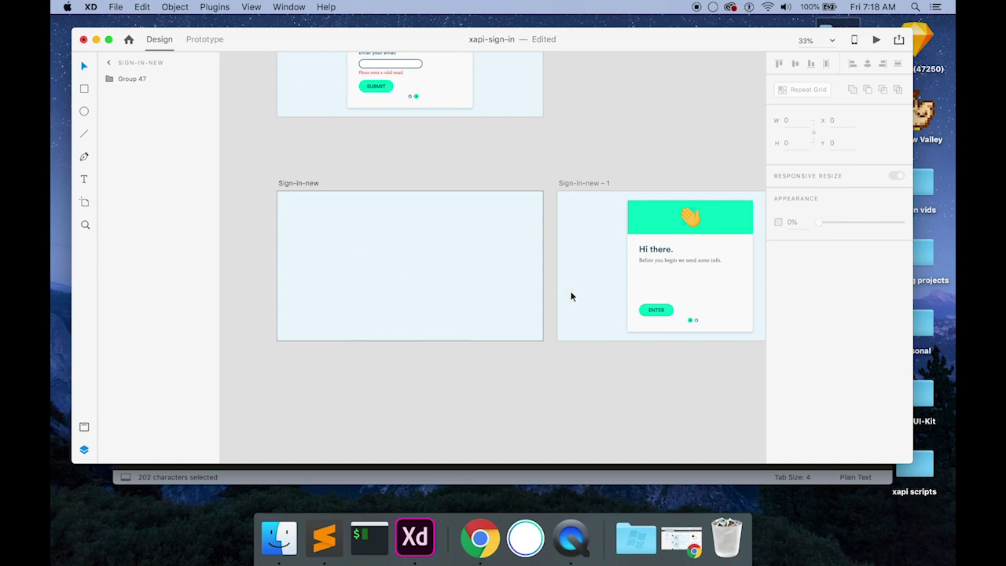
scroll(572, 297, "right", 3)
scroll(571, 296, "down", 2)
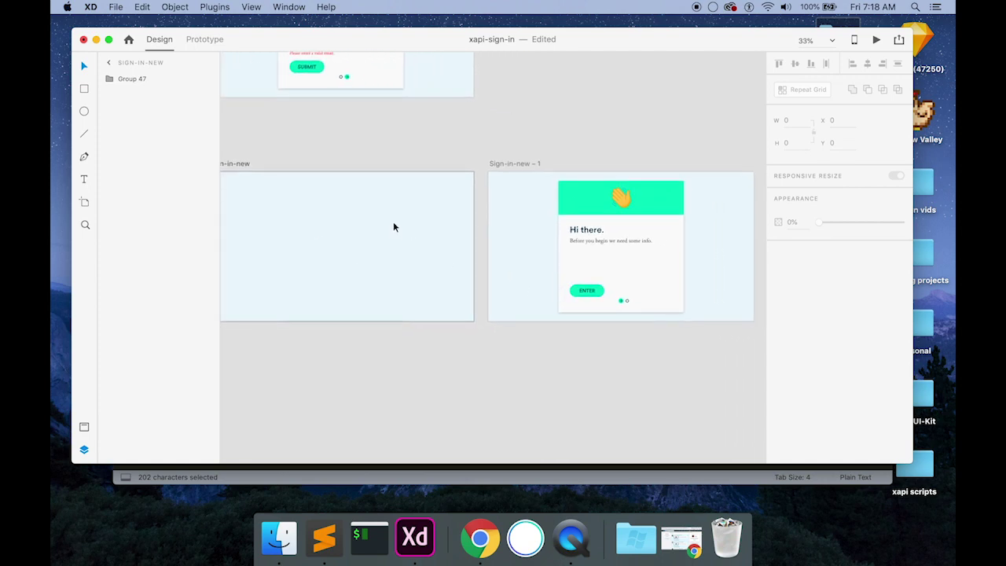
scroll(393, 227, "left", 5)
scroll(394, 227, "left", 3)
scroll(532, 220, "right", 3)
scroll(533, 220, "down", 1)
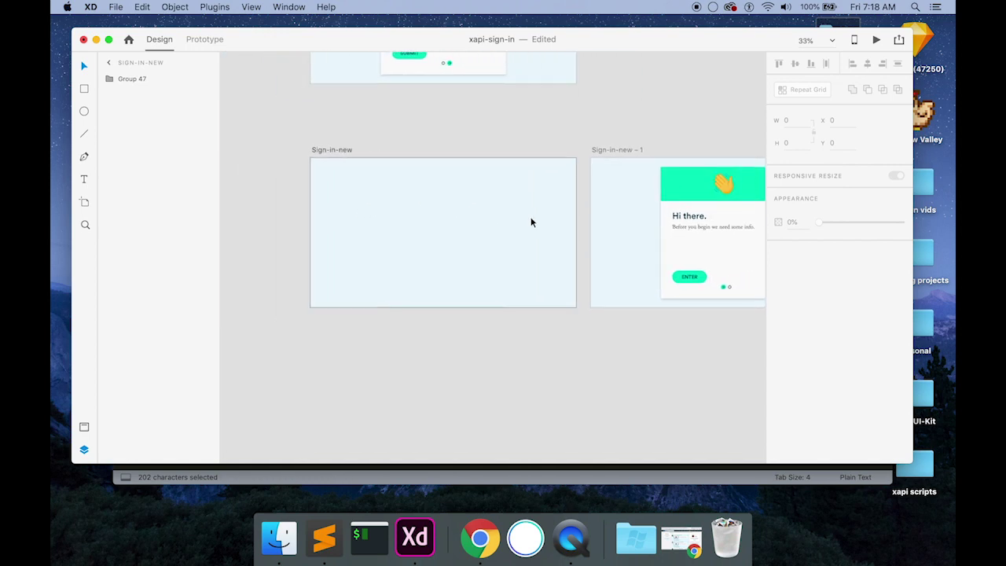
left_click(342, 151)
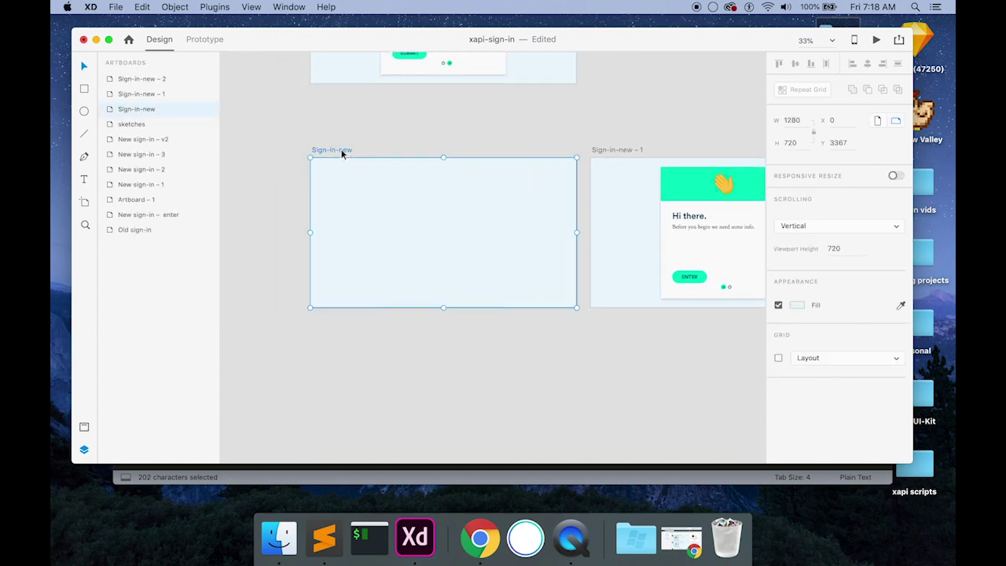
left_click(213, 42)
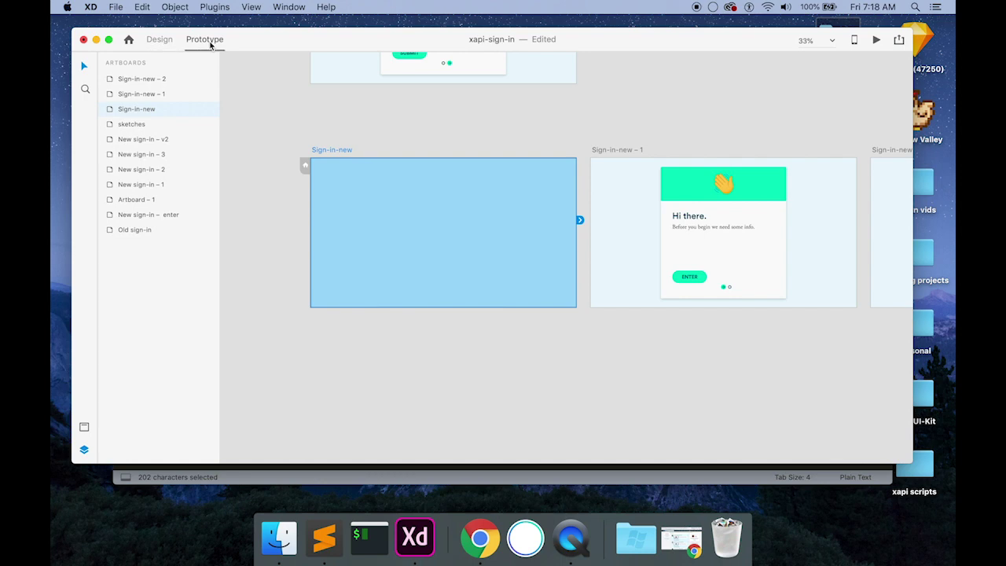
left_click_drag(580, 220, 633, 232)
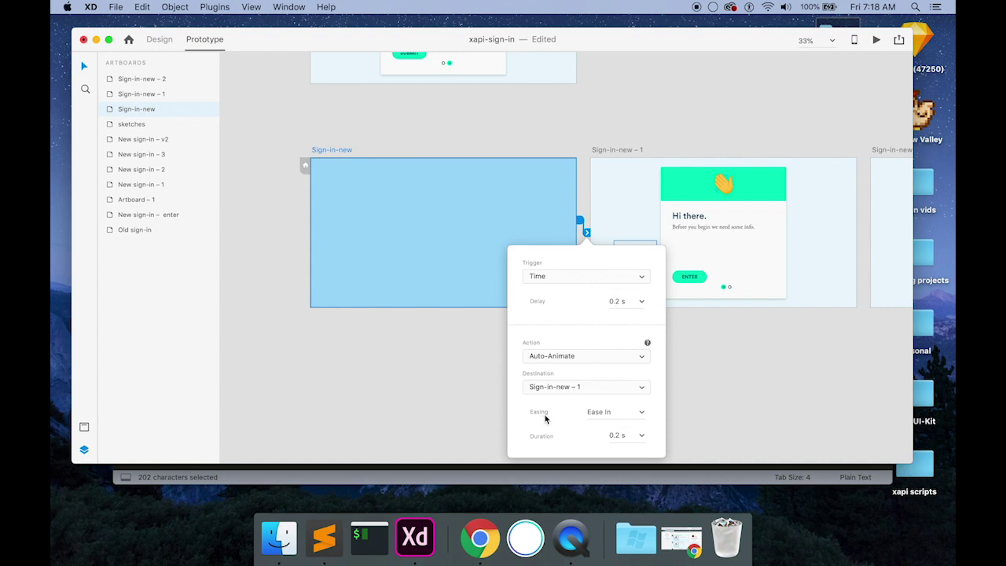
- Set the easing of the Sign-in-new to Sign-in-new – 1 transition to Bounce
left_click(642, 413)
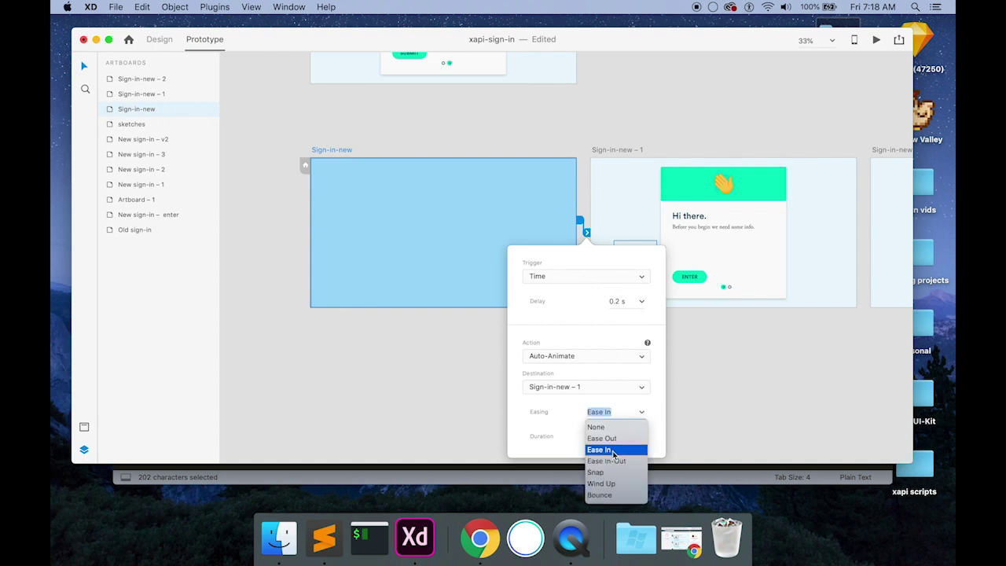
left_click(613, 453)
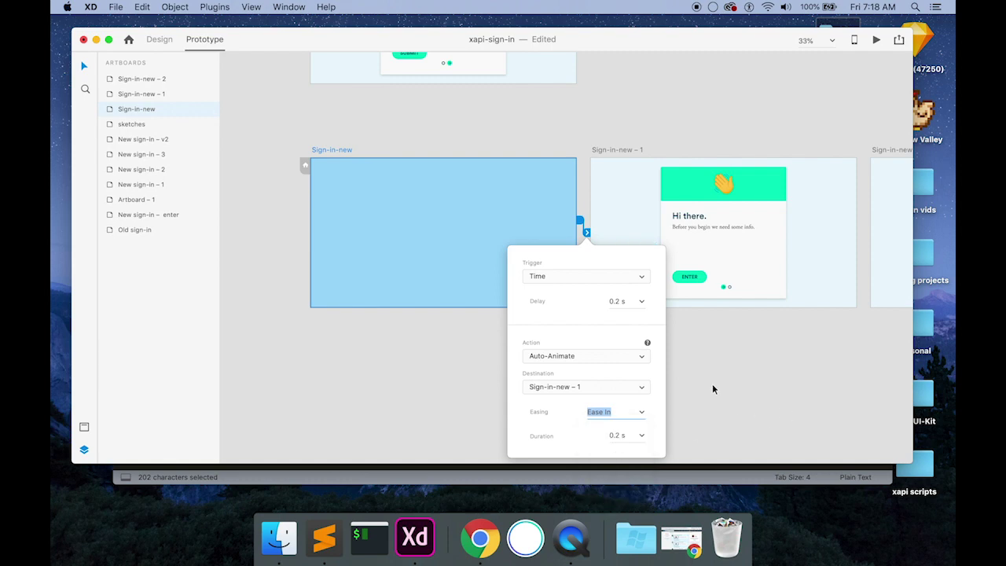
left_click(645, 414)
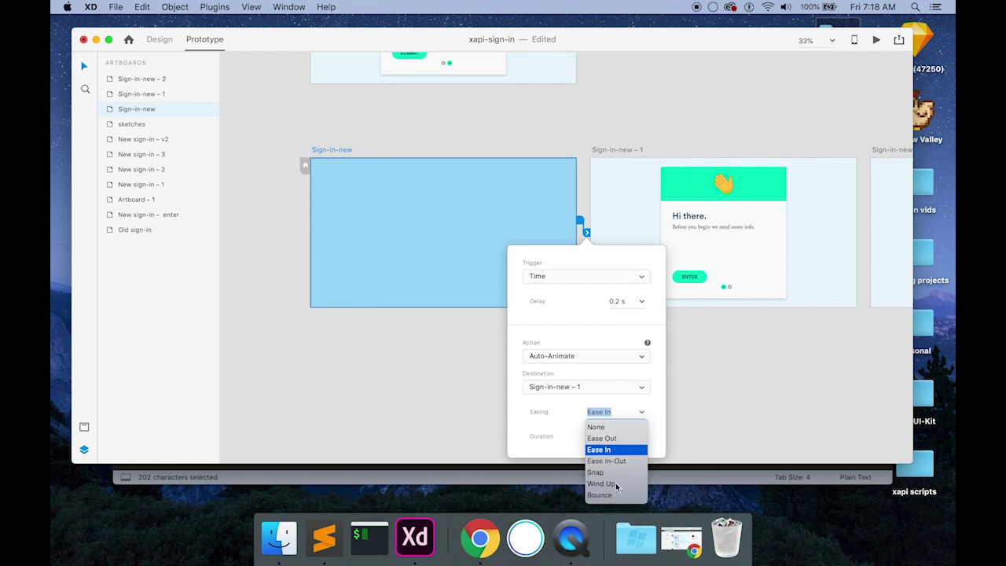
left_click(613, 497)
left_click(681, 378)
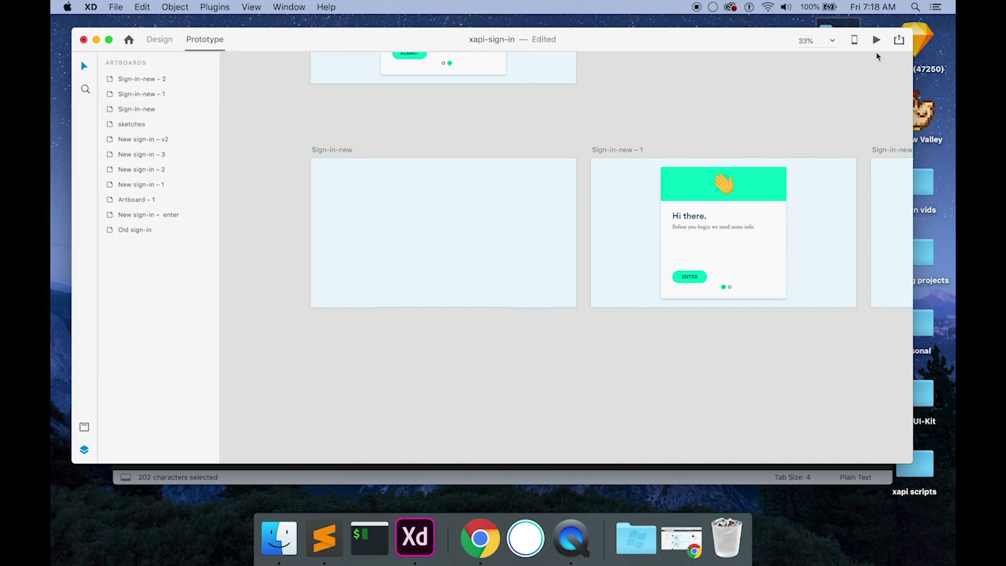
- Preview the prototype from the Sign-in-new artboard and review the settings of its transition
left_click(499, 196)
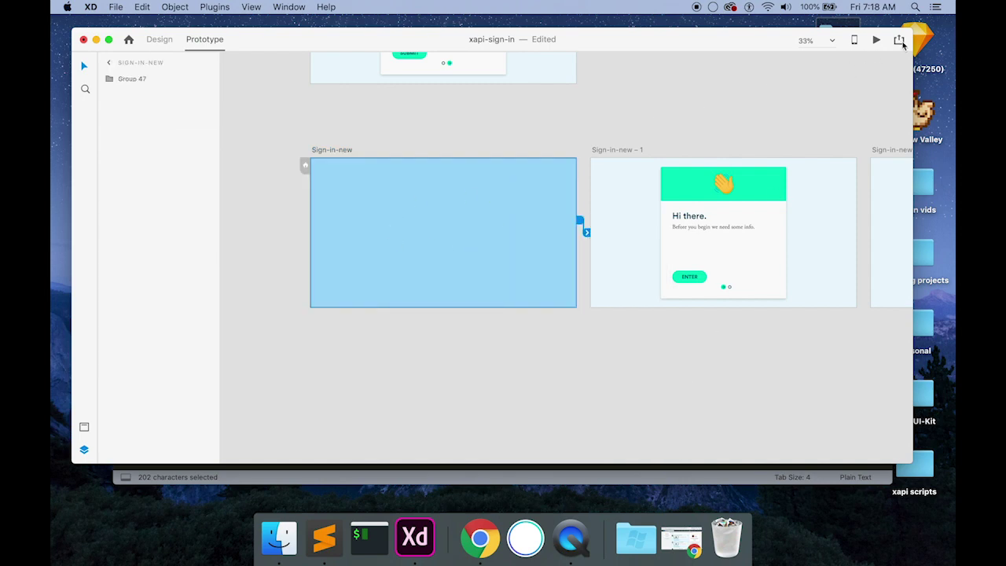
left_click(877, 40)
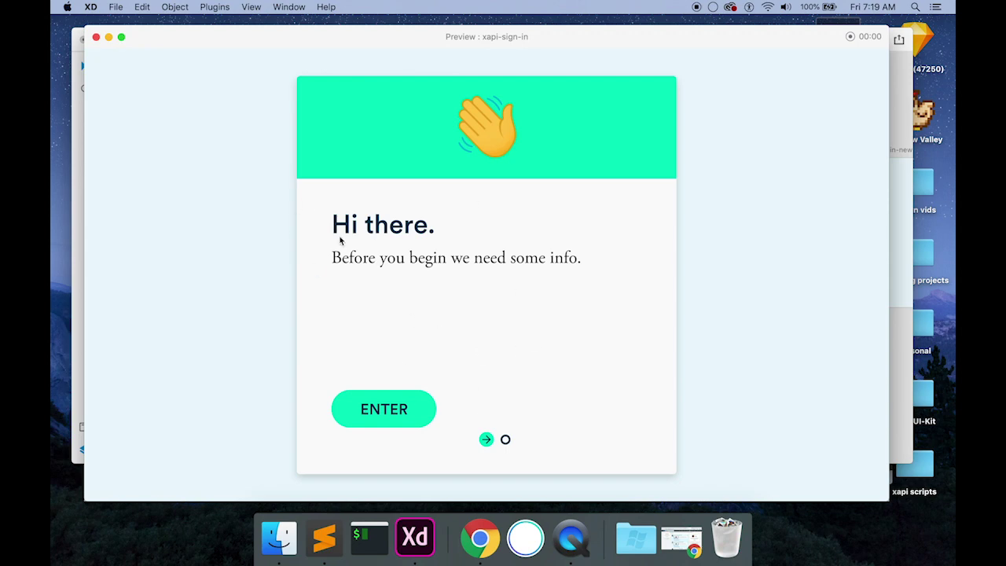
left_click(96, 37)
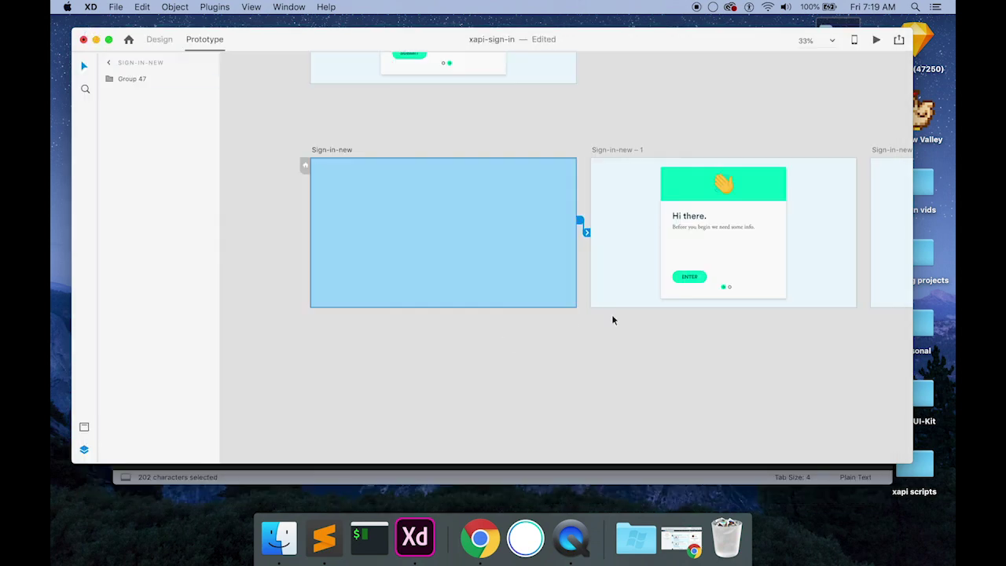
left_click(587, 232)
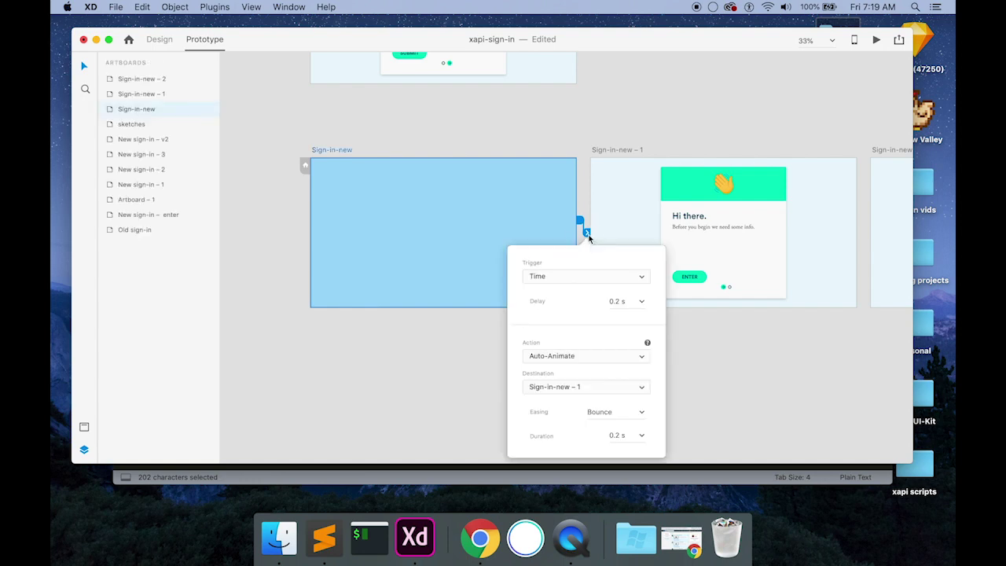
left_click(509, 256)
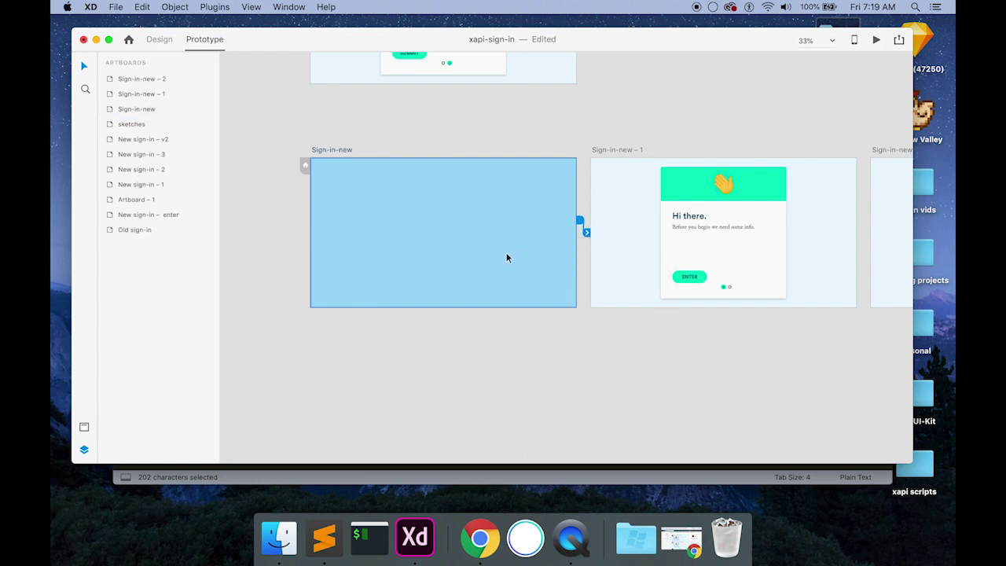
- Return to Design mode and ungroup the card group lying below the Sign-in-new artboard
left_click(160, 39)
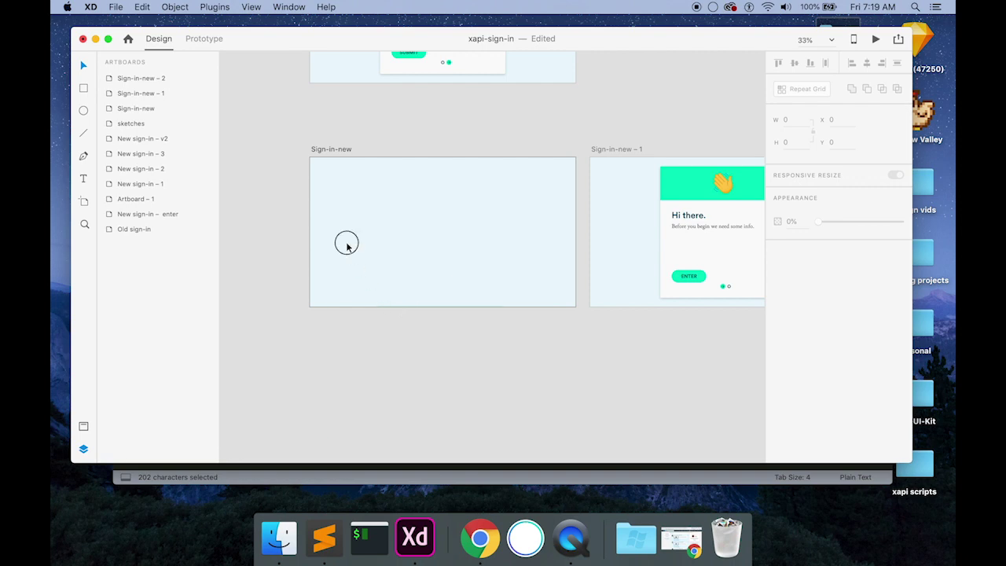
key("super+v")
left_click_drag(344, 243, 515, 440)
right_click(494, 417)
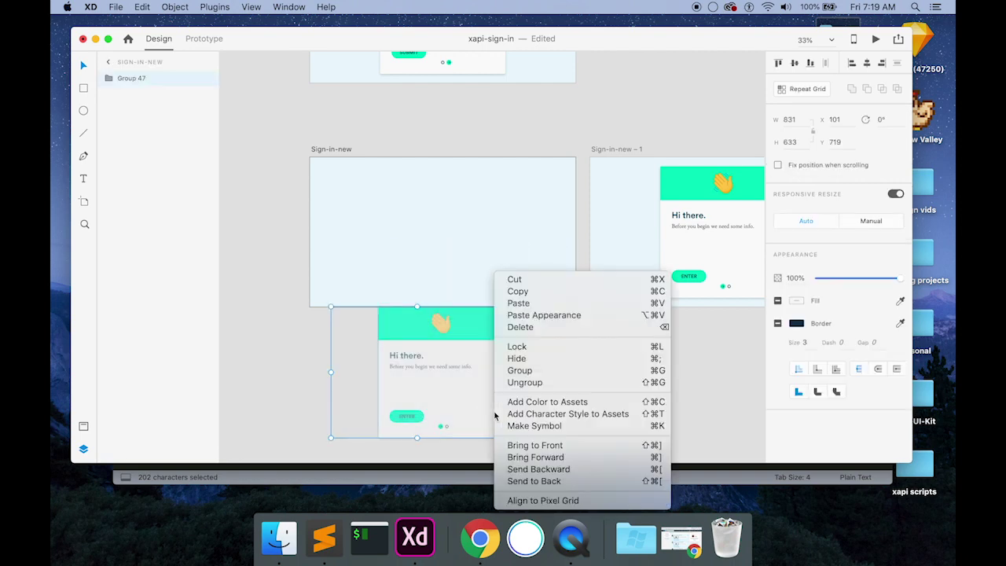
left_click(529, 384)
key("BackSpace")
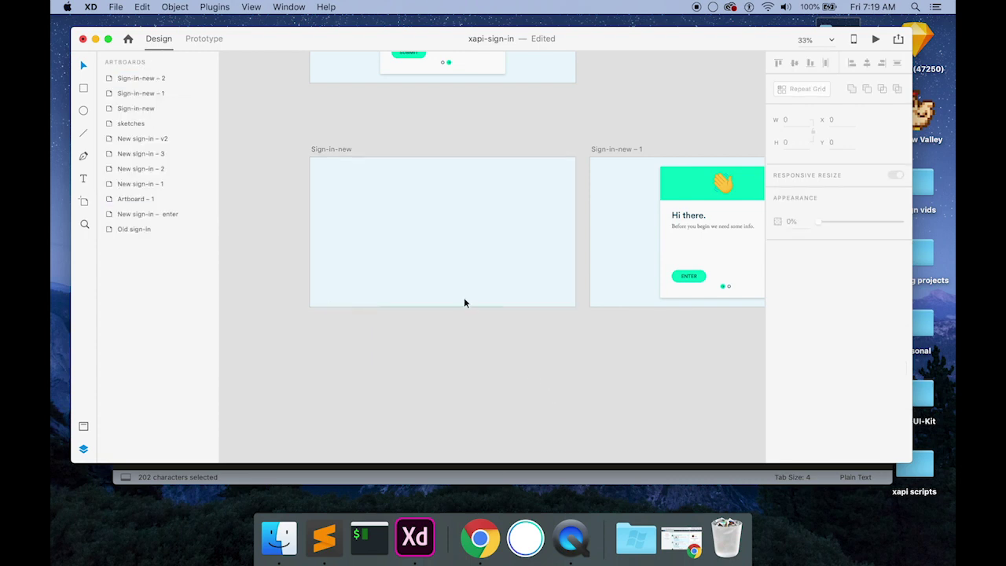
key("super+z")
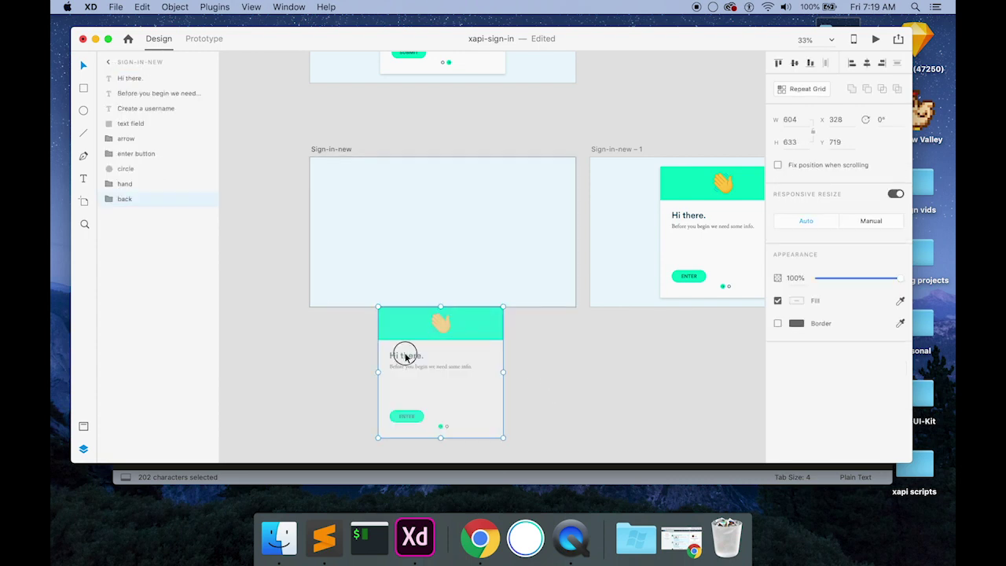
- Try to ungroup all the card elements below the Sign-in-new artboard at once
left_click(546, 370)
left_click(354, 257)
key("super+a")
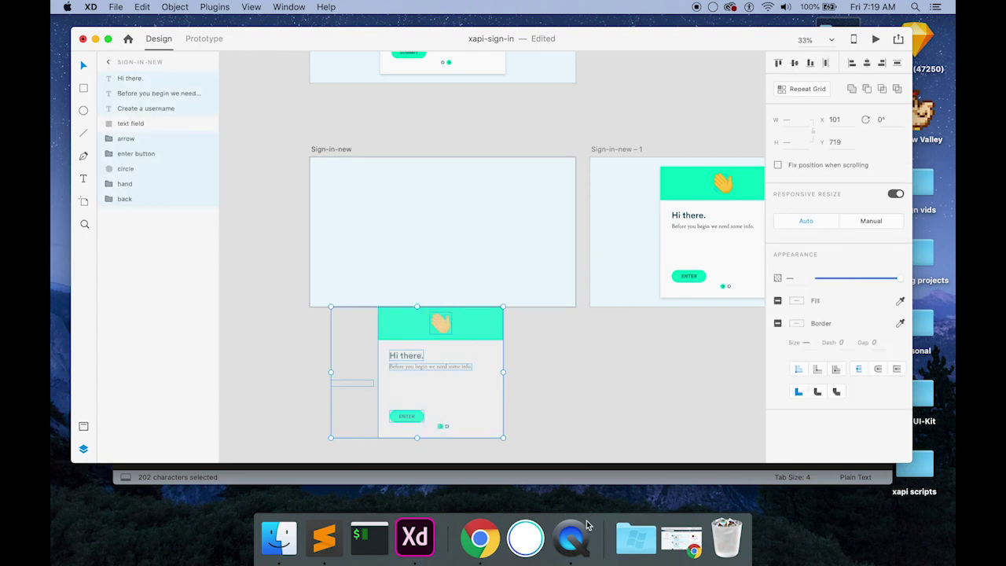
right_click(483, 417)
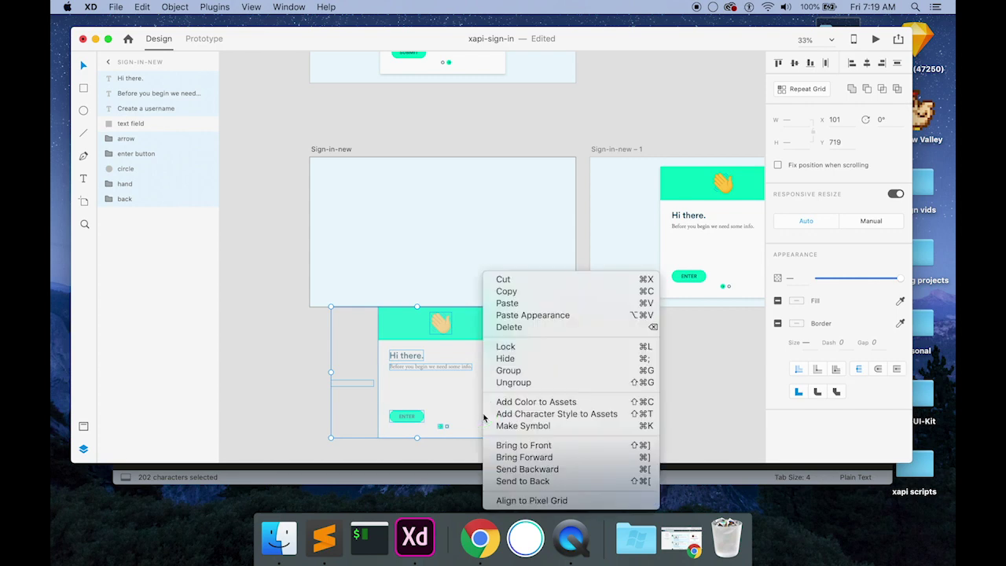
left_click(511, 383)
left_click(554, 388)
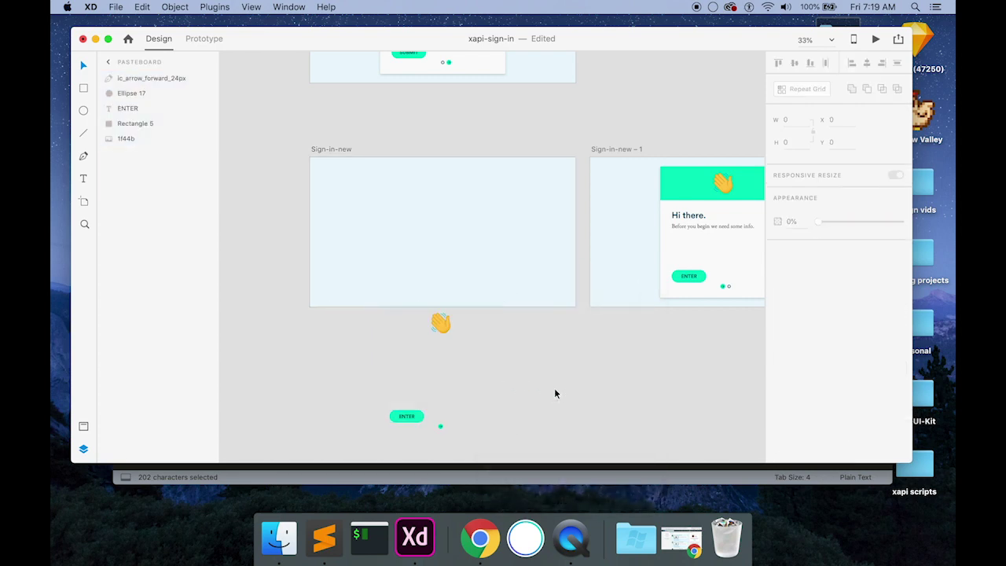
- Undo the ungrouping until the card below the Sign-in-new artboard is a single group
left_click(393, 316)
key("super+z")
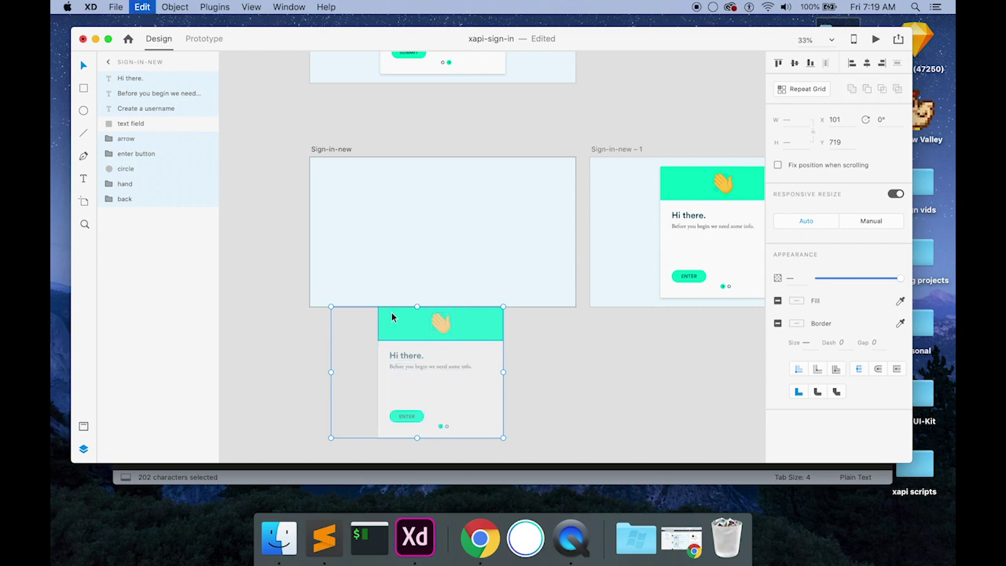
key("super+z")
key("super+shift+z")
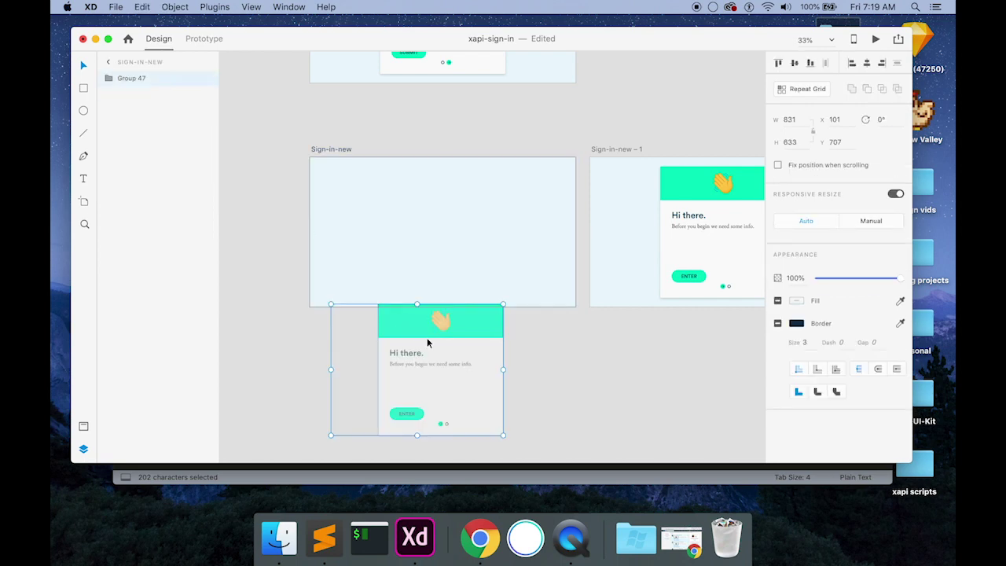
- Move the card group up into the Sign-in-new artboard at about X 106, Y 57 and ungroup it there
left_click(437, 341)
left_click_drag(437, 341, 437, 215)
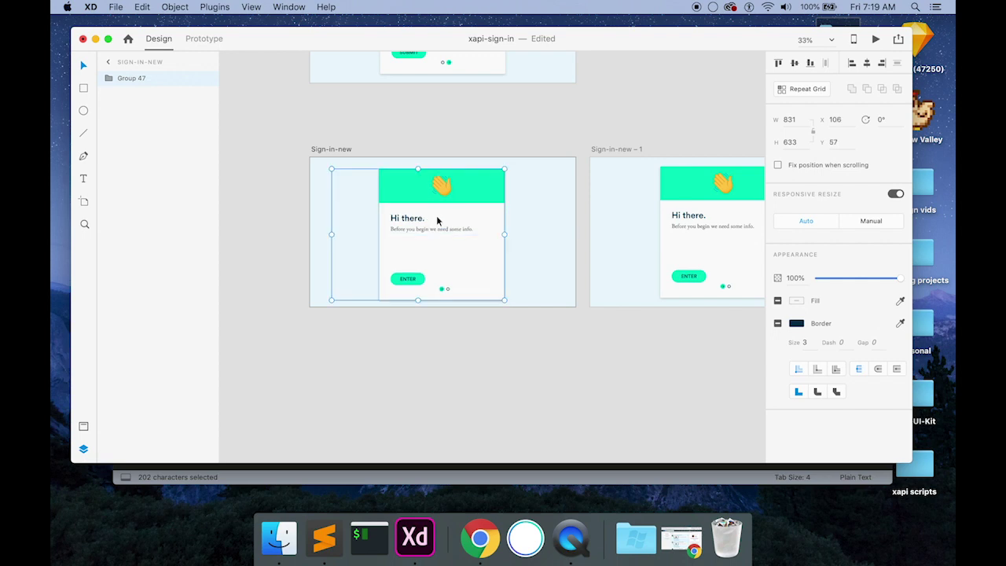
right_click(436, 215)
left_click(478, 325)
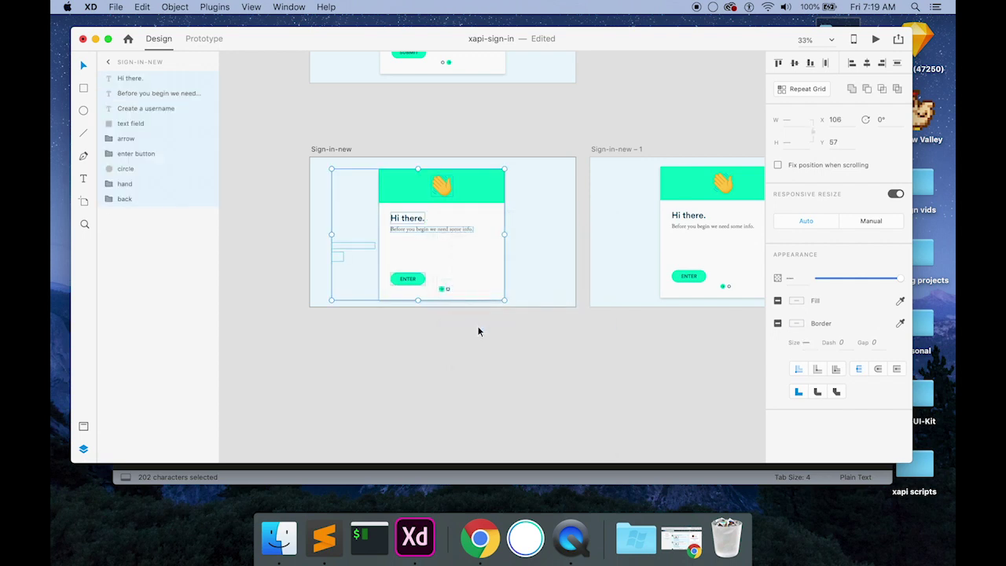
- Try to move the loose card elements below the Sign-in-new artboard and select the hand, heading and intro text
left_click_drag(481, 244, 483, 371)
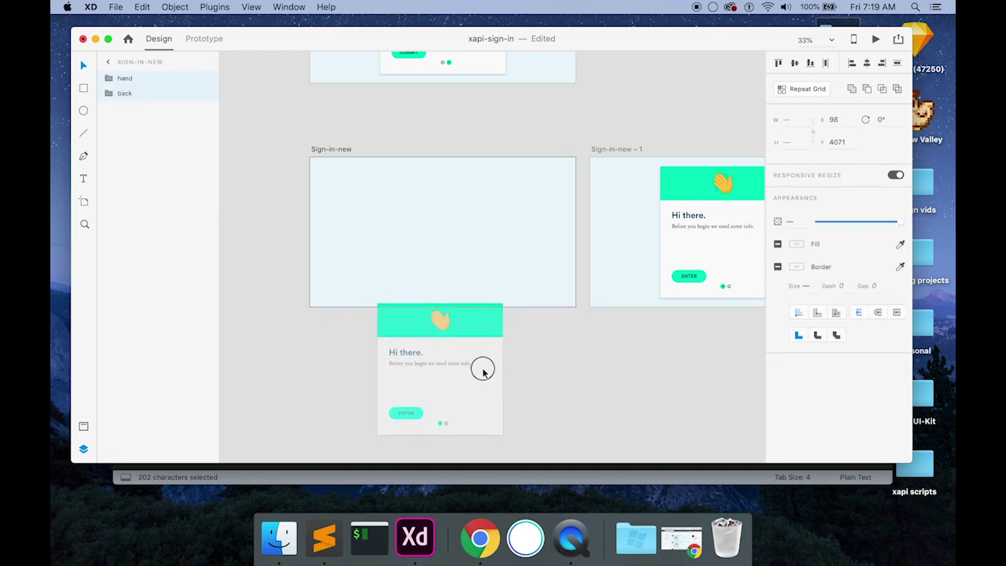
left_click(542, 380)
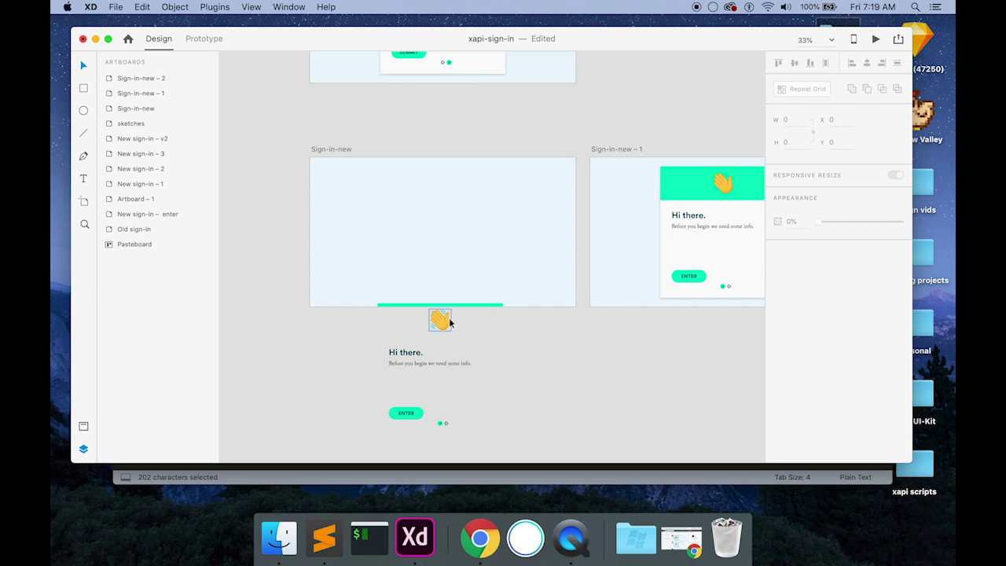
left_click(443, 319)
left_click(411, 355, "shift")
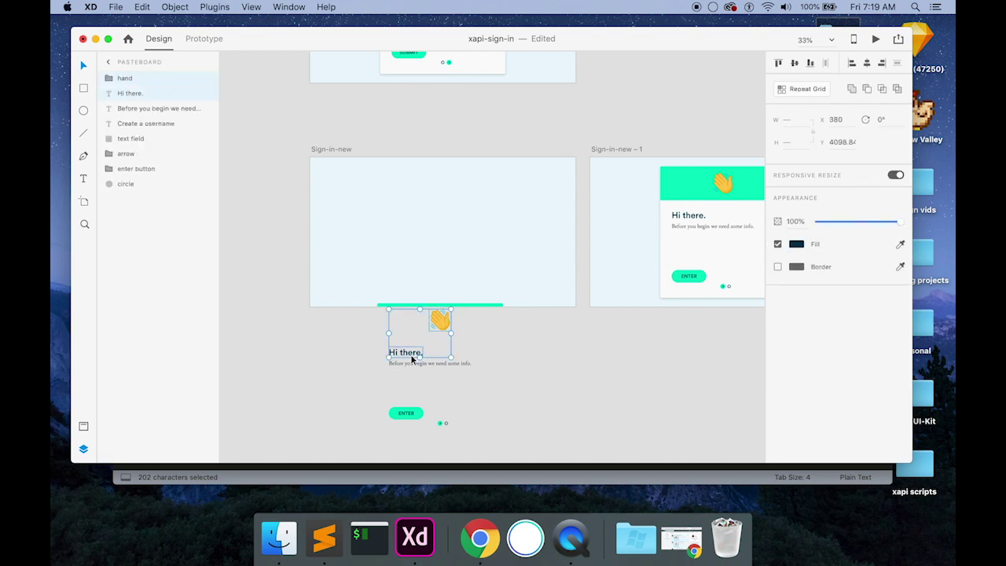
left_click(412, 364, "shift")
- Undo the moves of the loose card elements so they sit back inside the Sign-in-new artboard
key("super+z")
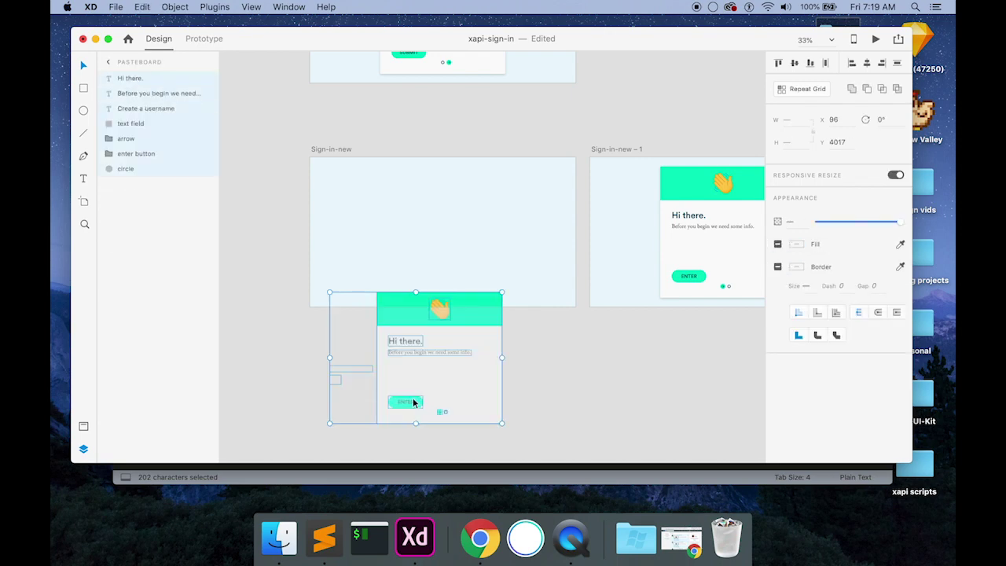
key("super+z")
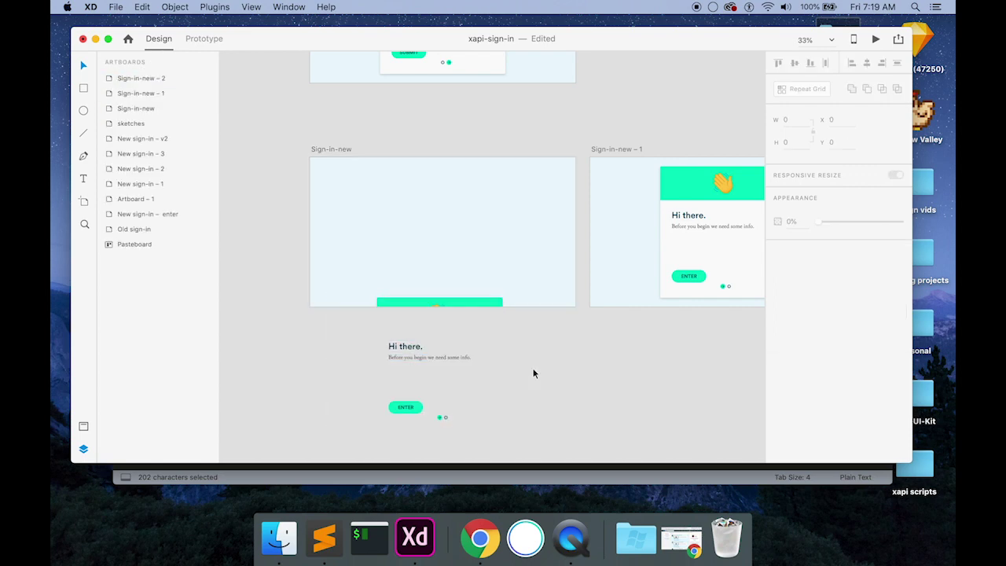
key("super+z")
left_click_drag(488, 379, 478, 254)
key("super+z")
- Select all the card elements on the Sign-in-new artboard and group them
left_click_drag(532, 168, 339, 328)
right_click(410, 282)
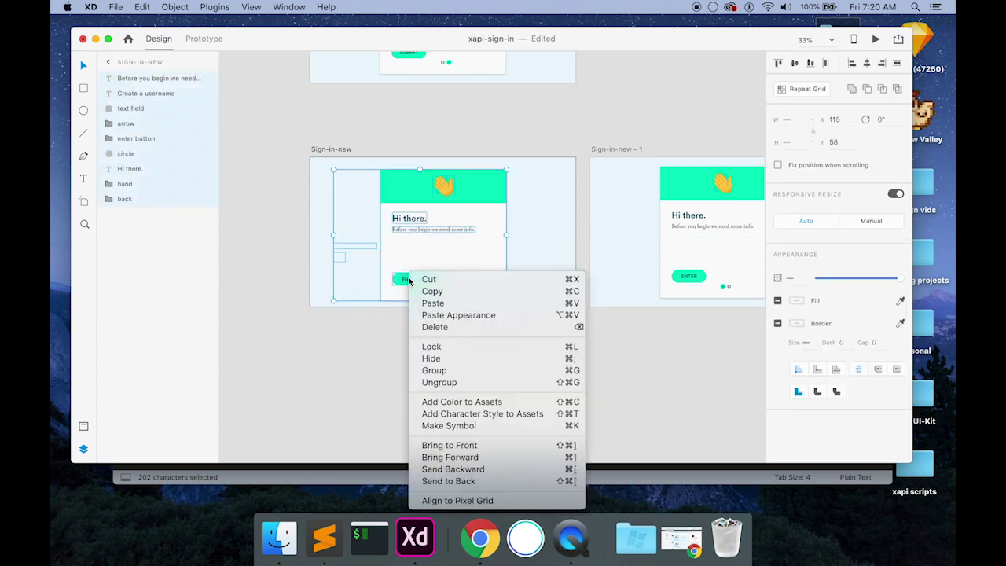
left_click(472, 375)
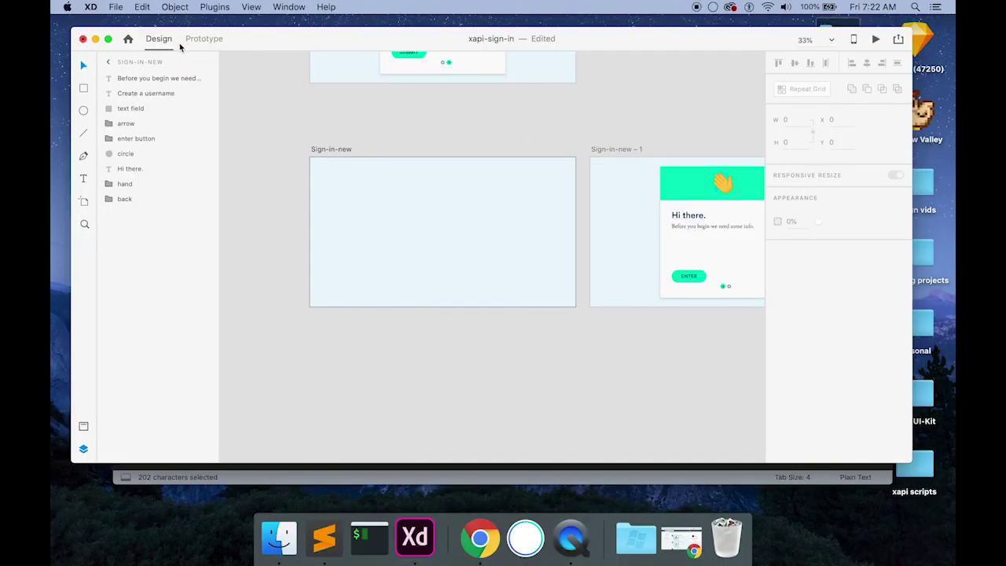
- In Prototype mode, set the duration of the Sign-in-new to Sign-in-new – 1 transition to 0.4 s
left_click(211, 41)
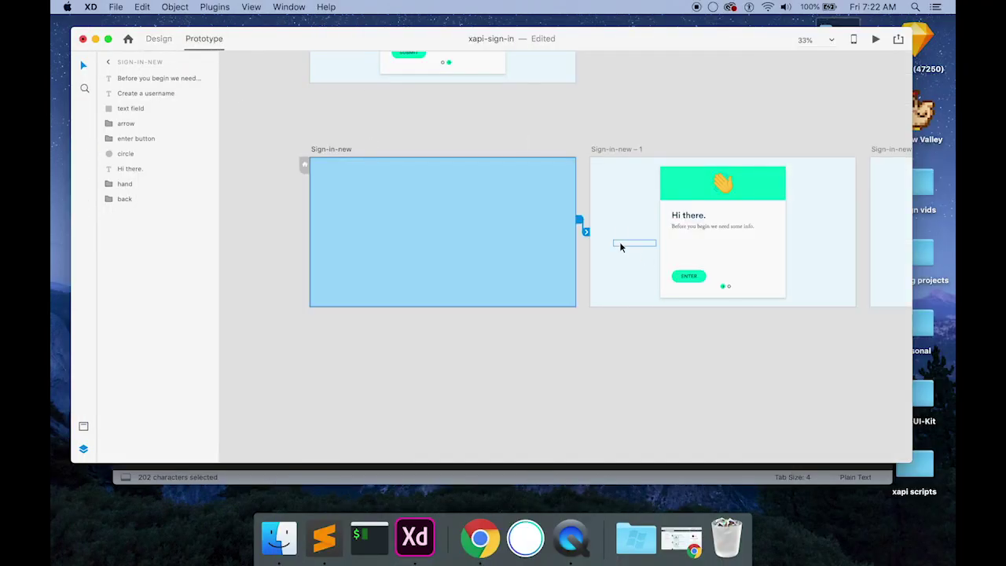
left_click(585, 232)
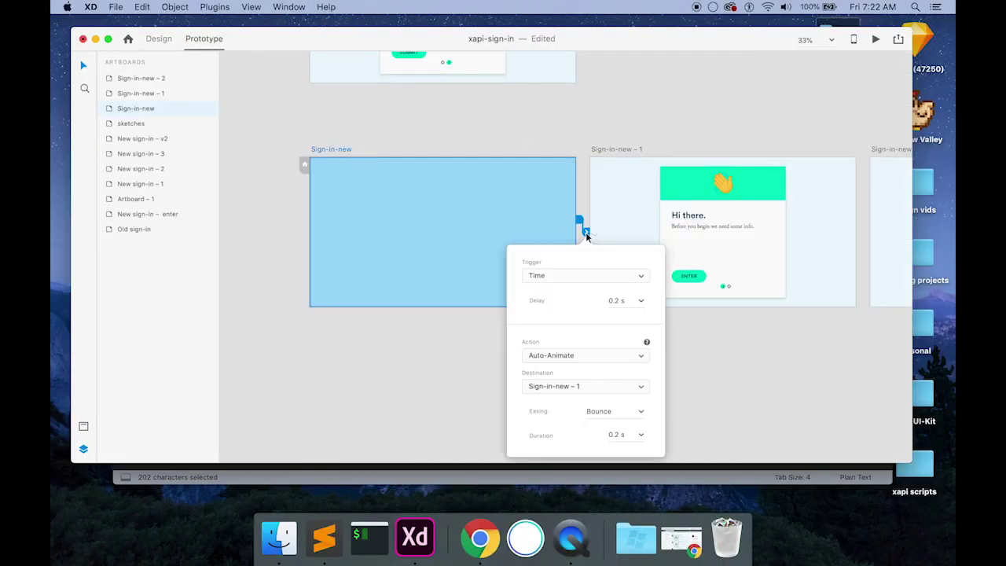
left_click(641, 302)
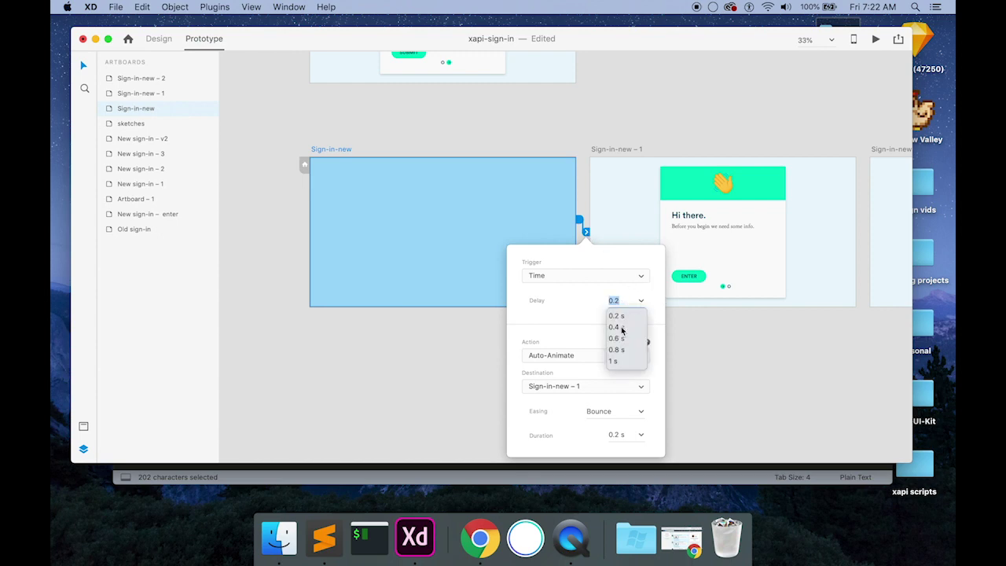
left_click(645, 437)
left_click(645, 437)
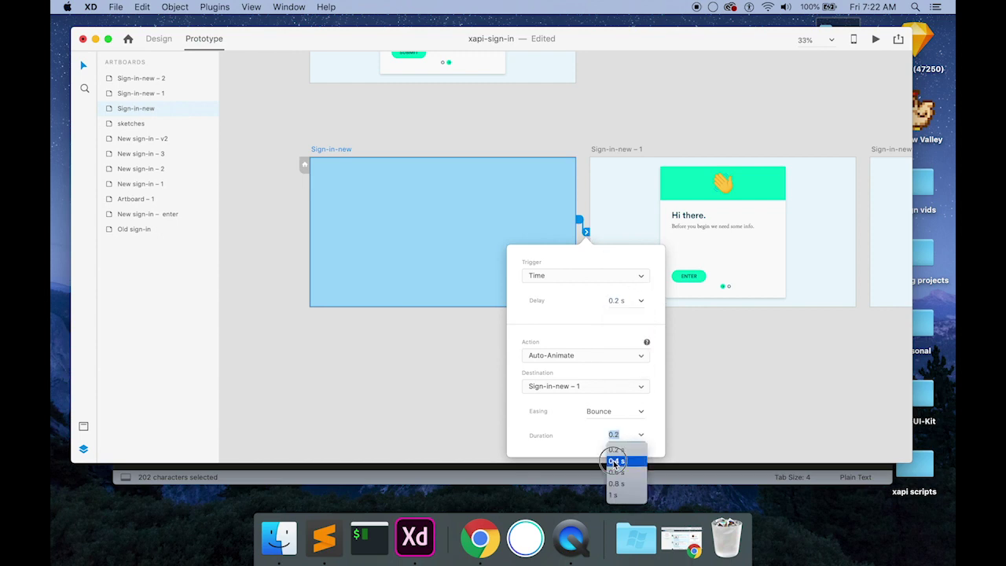
left_click(615, 462)
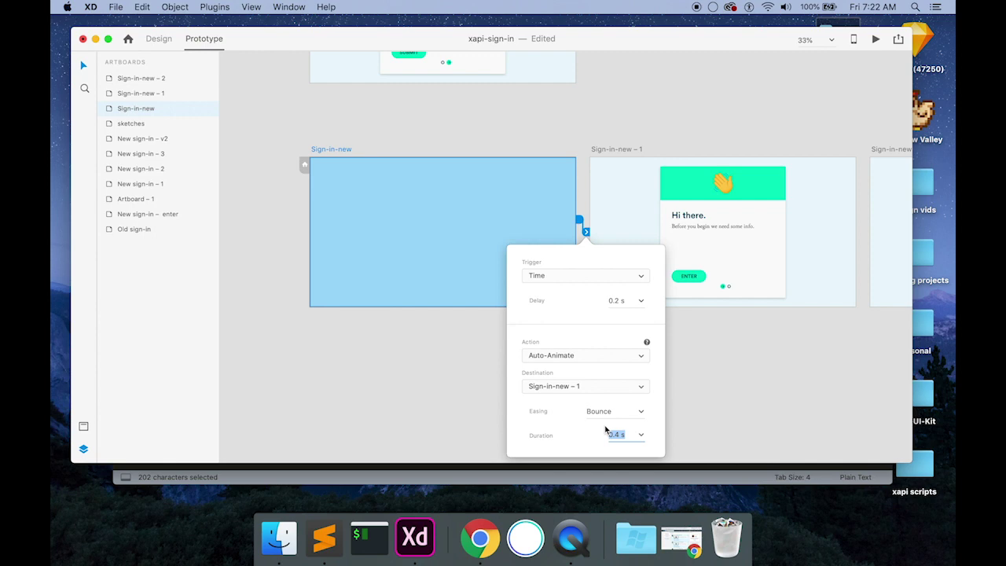
- Change the easing of the Sign-in-new to Sign-in-new – 1 transition to Ease In and preview the animation
left_click(642, 411)
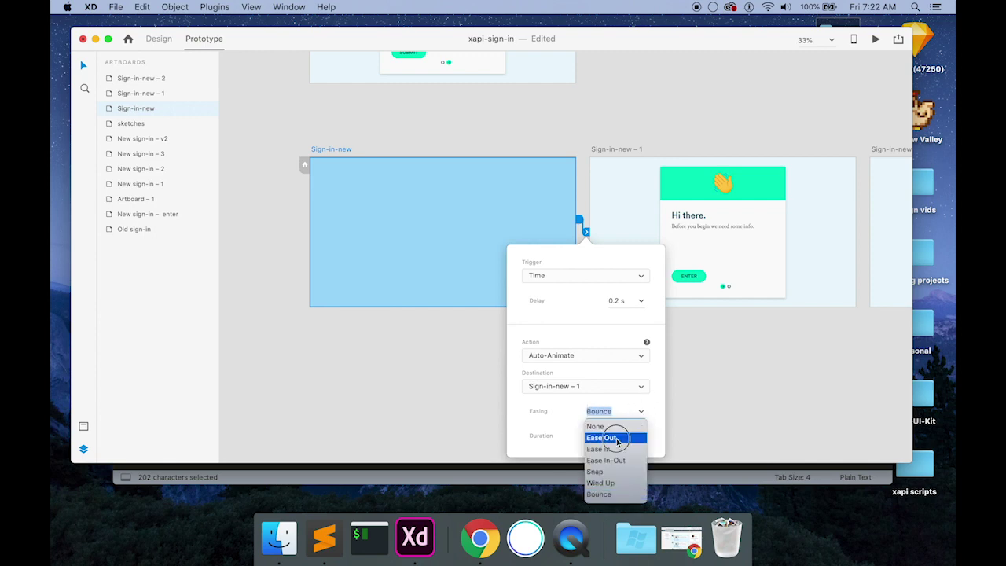
left_click(622, 437)
left_click(641, 415)
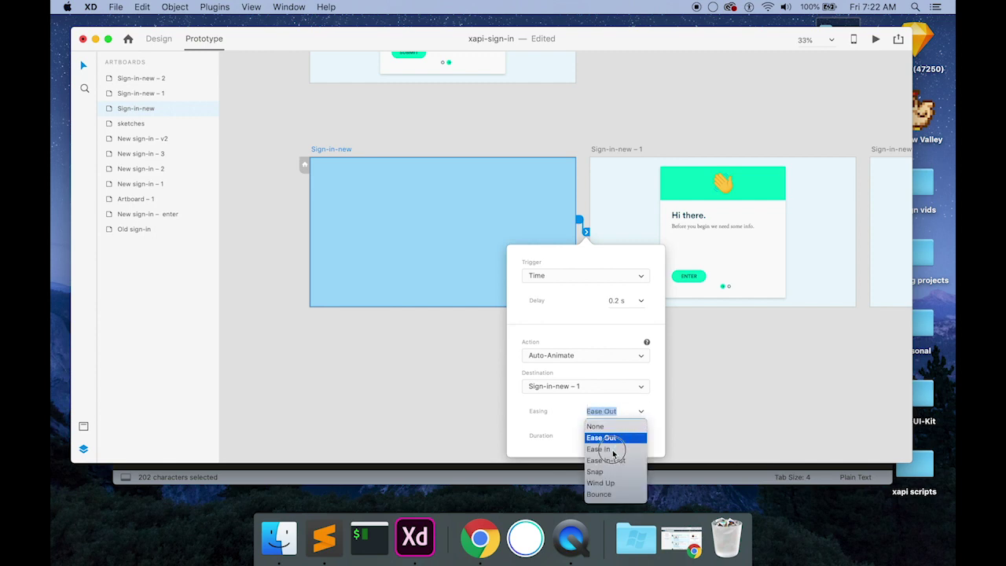
left_click(613, 449)
left_click(704, 438)
left_click(512, 245)
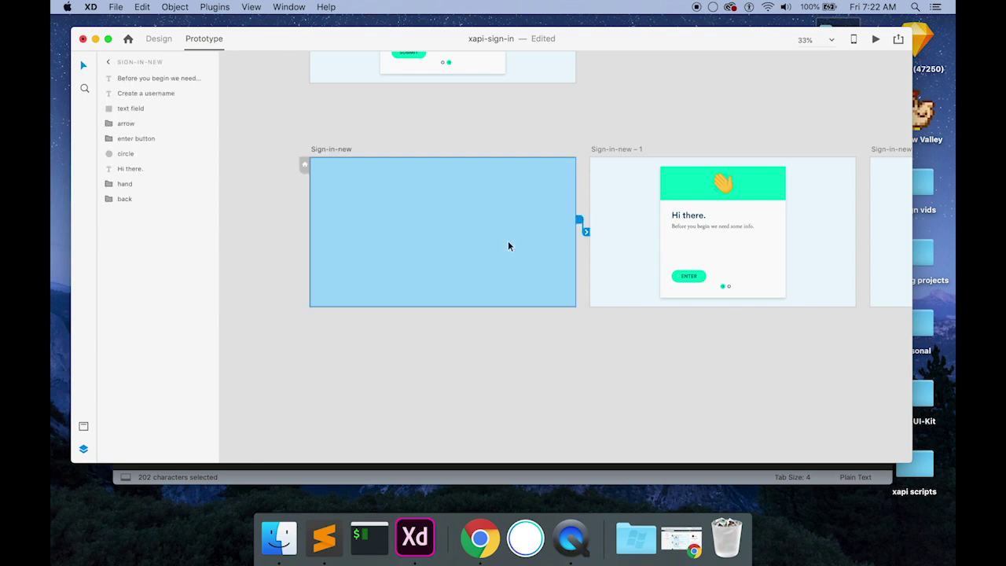
left_click(877, 39)
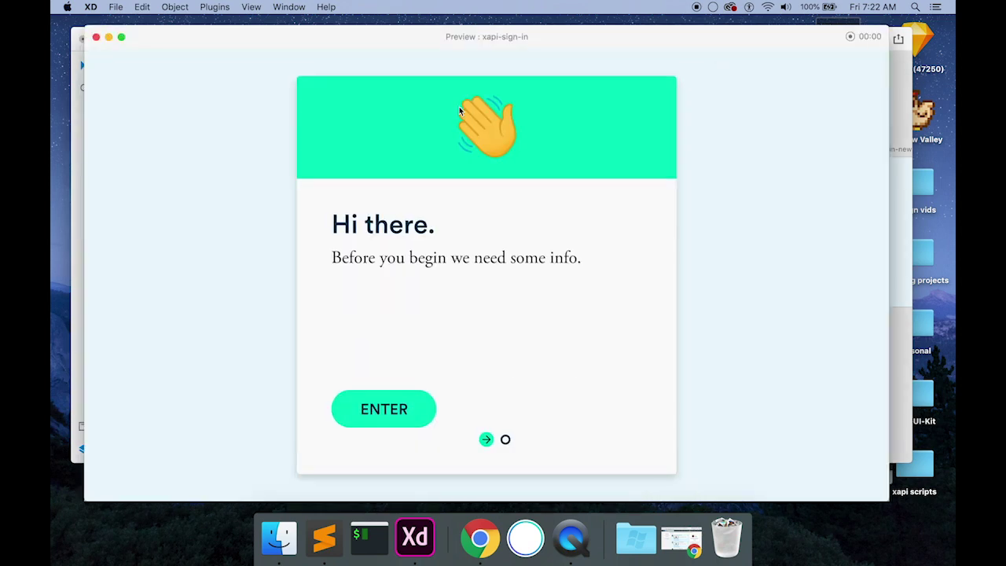
left_click(96, 37)
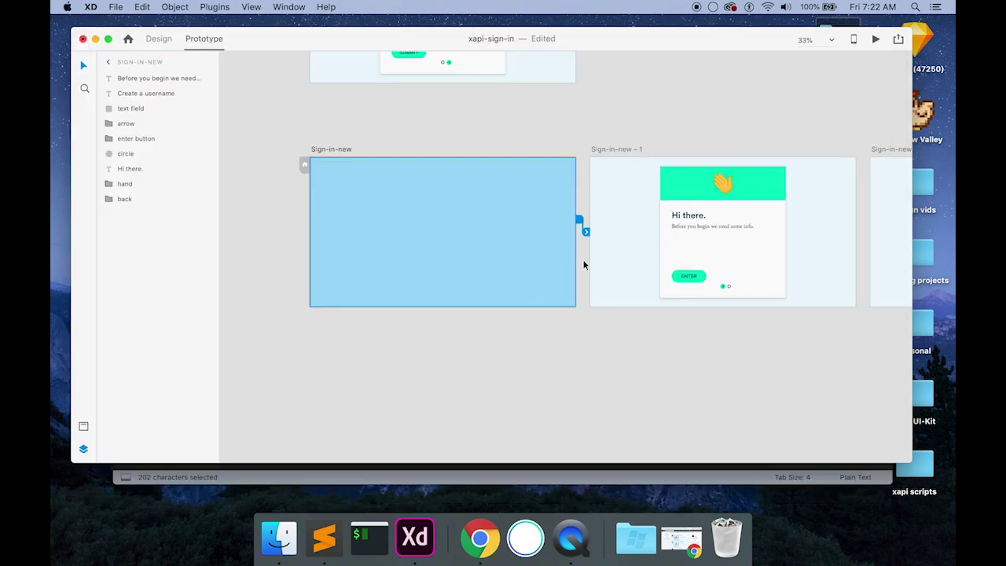
- Set the duration of the Sign-in-new to Sign-in-new – 1 transition to 0.2 s and select the Sign-in-new artboard
left_click(587, 231)
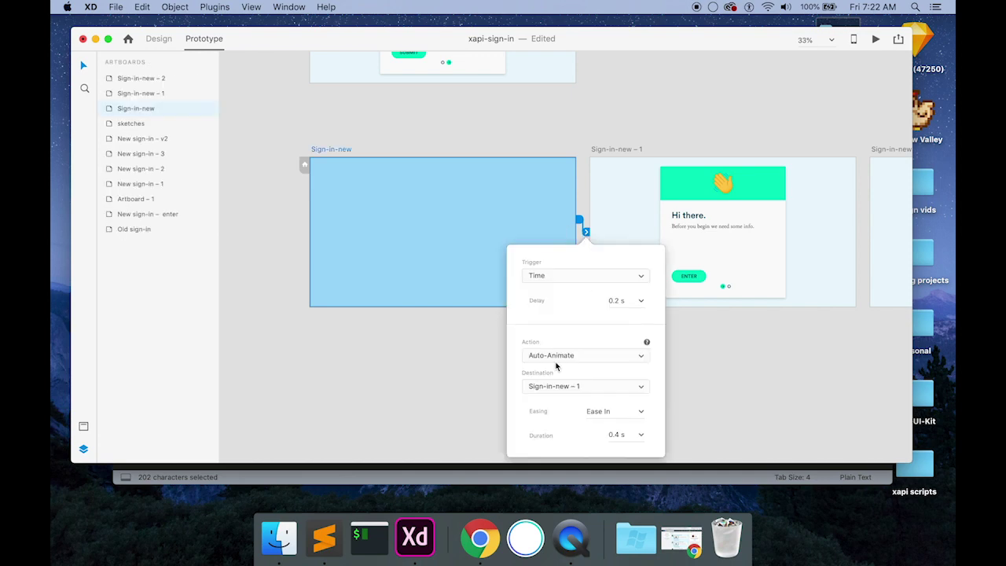
left_click(642, 437)
left_click(622, 448)
left_click(717, 404)
left_click(568, 220)
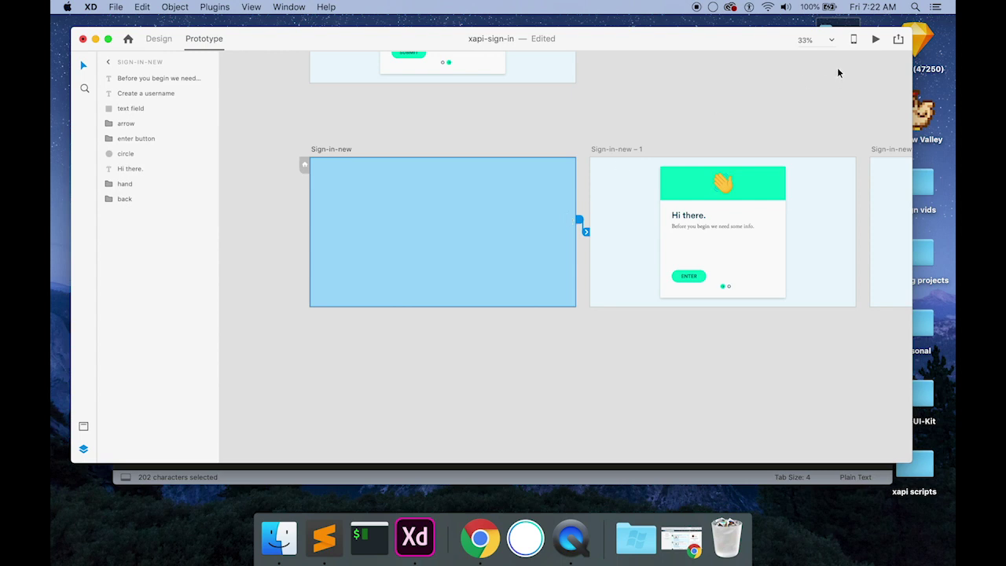
- Preview the prototype from the Sign-in-new artboard twice to check the card's entry animation
left_click(876, 40)
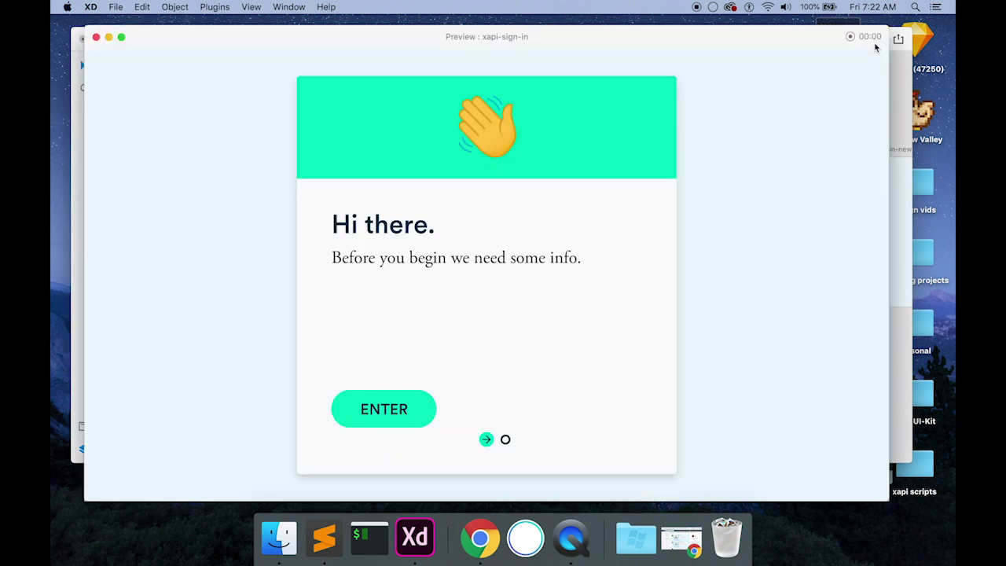
left_click(95, 37)
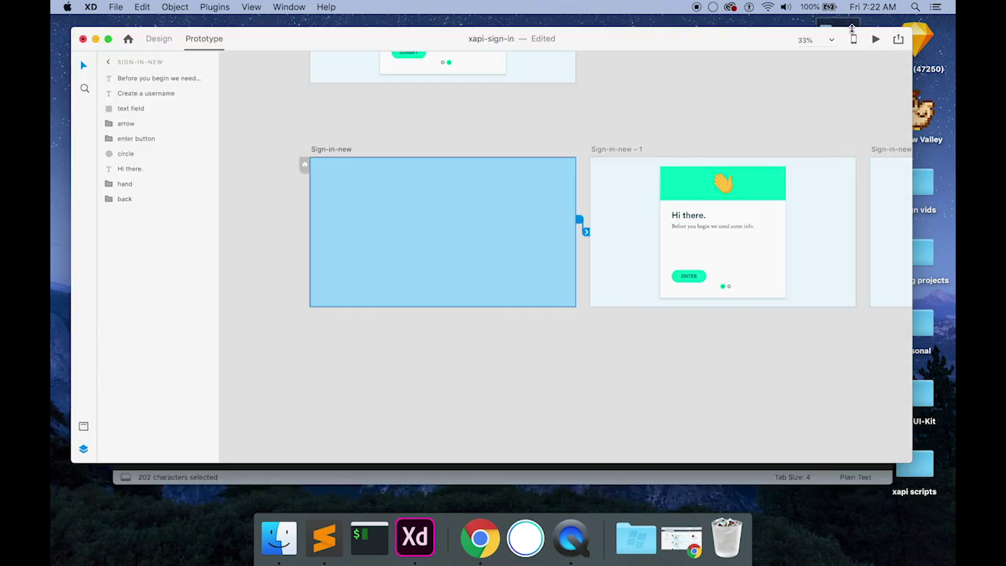
left_click(873, 46)
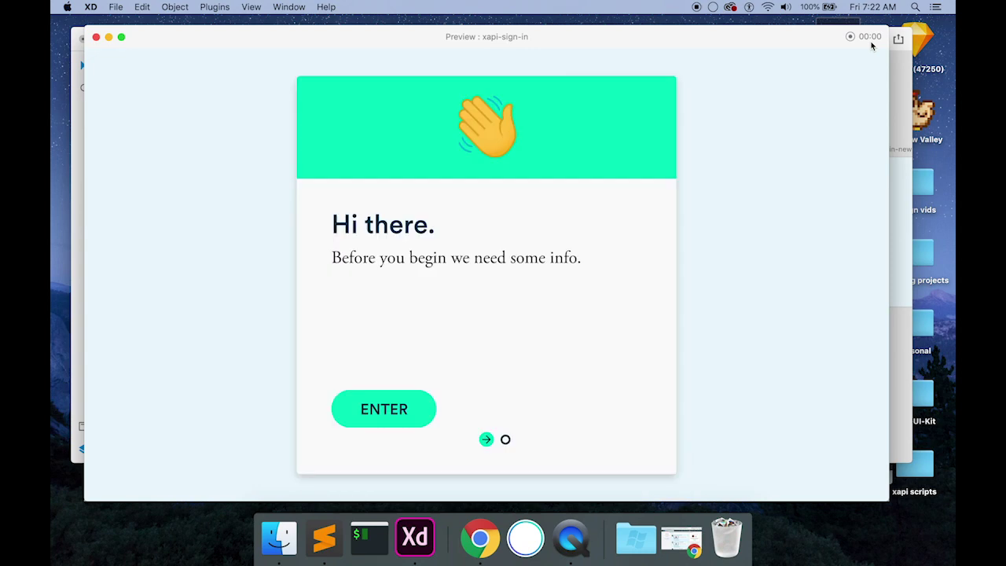
left_click(96, 37)
- Link the Sign-in-new – 1 artboard to Sign-in-new – 2 with a 0.2 s Time trigger and an Auto-Animate action
left_click_drag(465, 310, 471, 313)
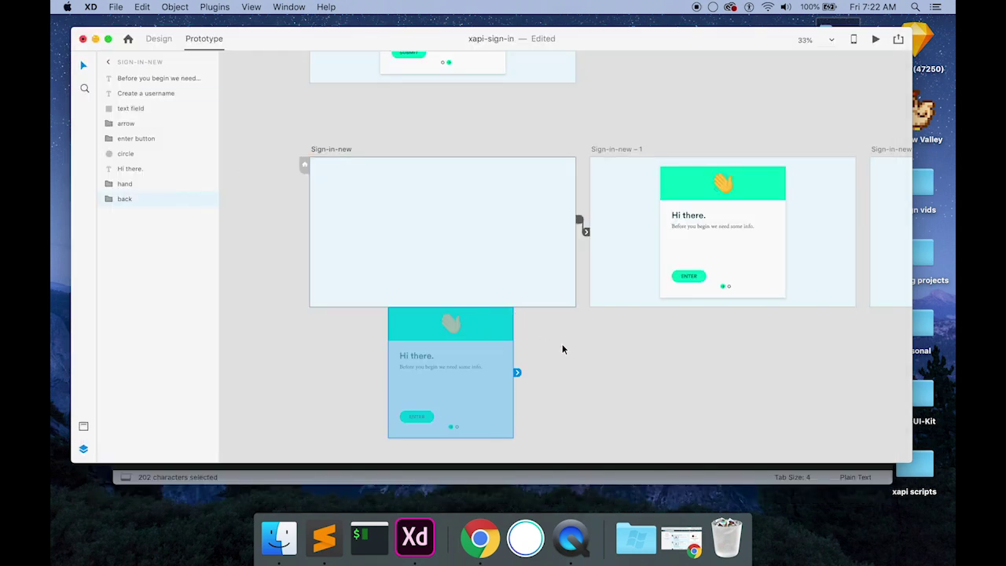
left_click_drag(562, 350, 561, 348)
scroll(699, 411, "right", 5)
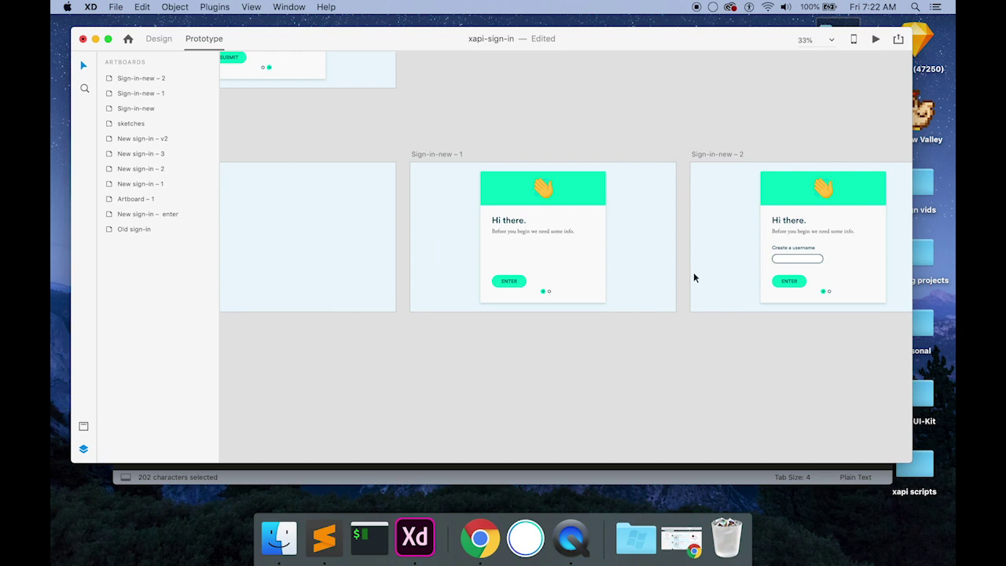
left_click(661, 271)
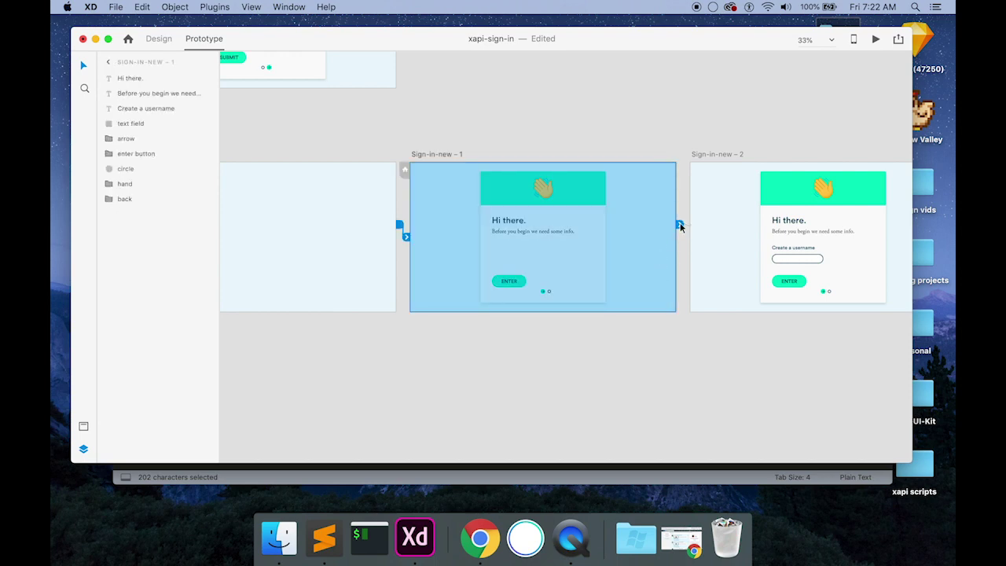
left_click_drag(681, 224, 716, 226)
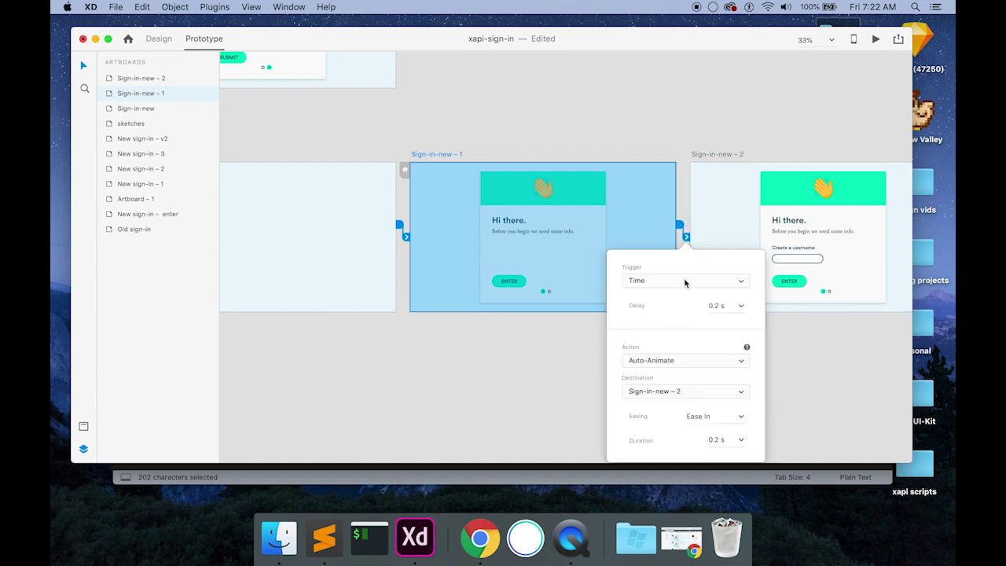
- Set the easing of the Sign-in-new – 1 to Sign-in-new – 2 transition to Ease In-Out
left_click(663, 391)
left_click(663, 391)
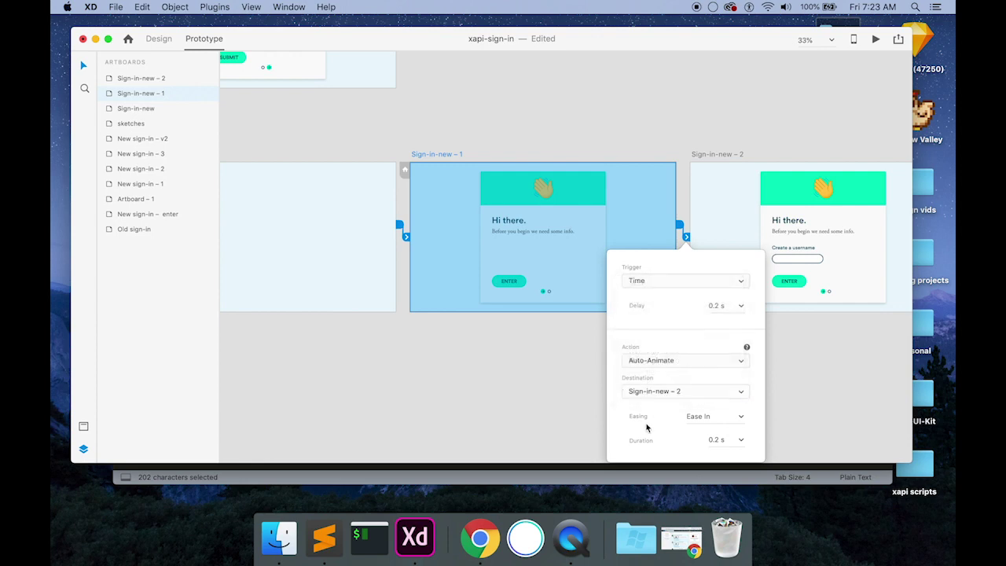
left_click(741, 422)
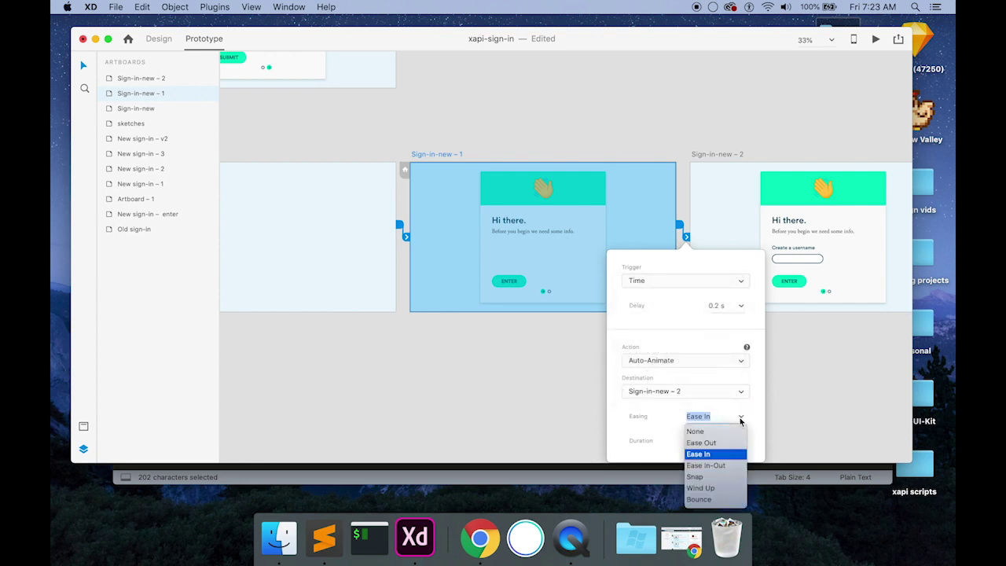
left_click(707, 464)
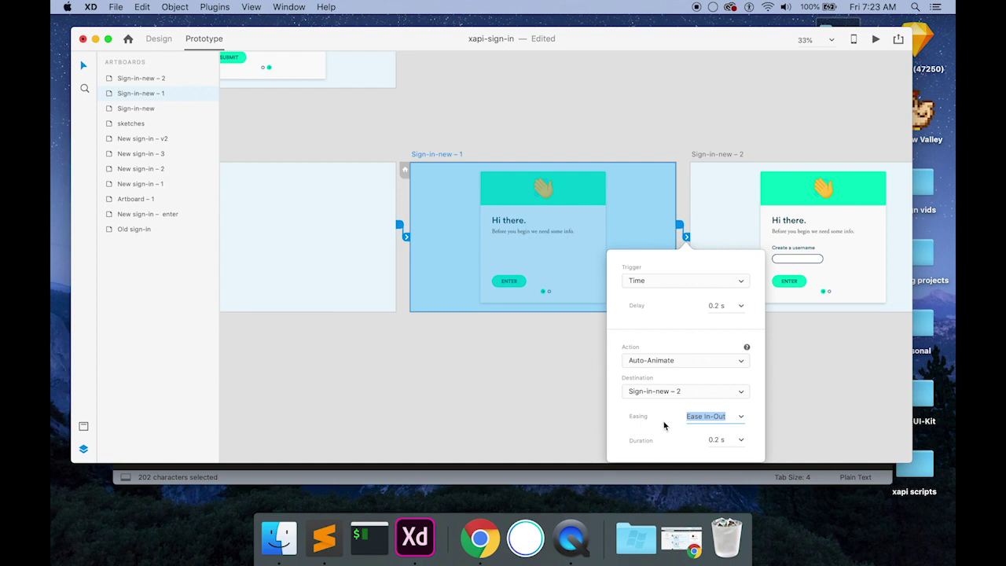
left_click(805, 402)
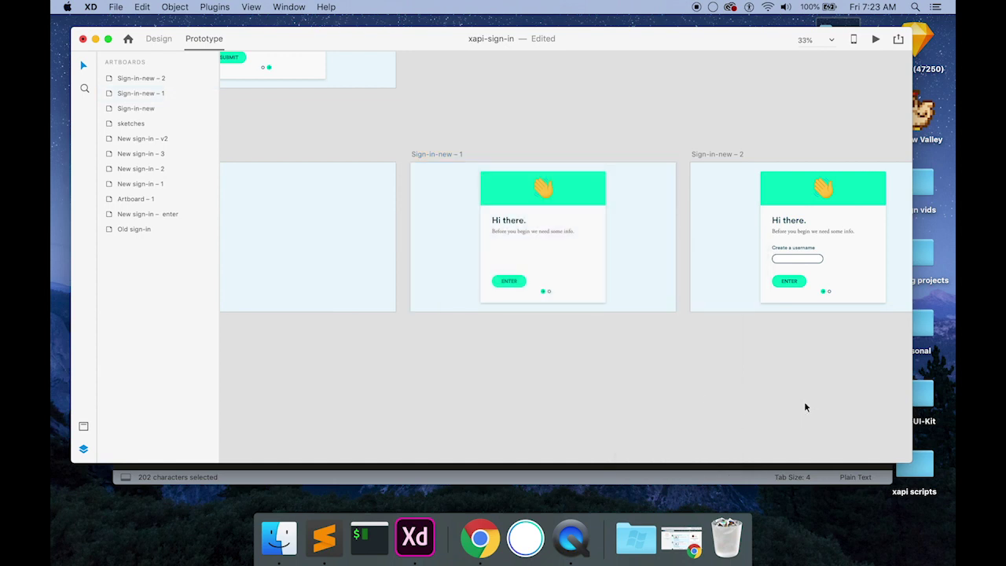
- Preview the prototype from the Sign-in-new artboard to check how the username label and text field animate in
scroll(728, 389, "left", 5)
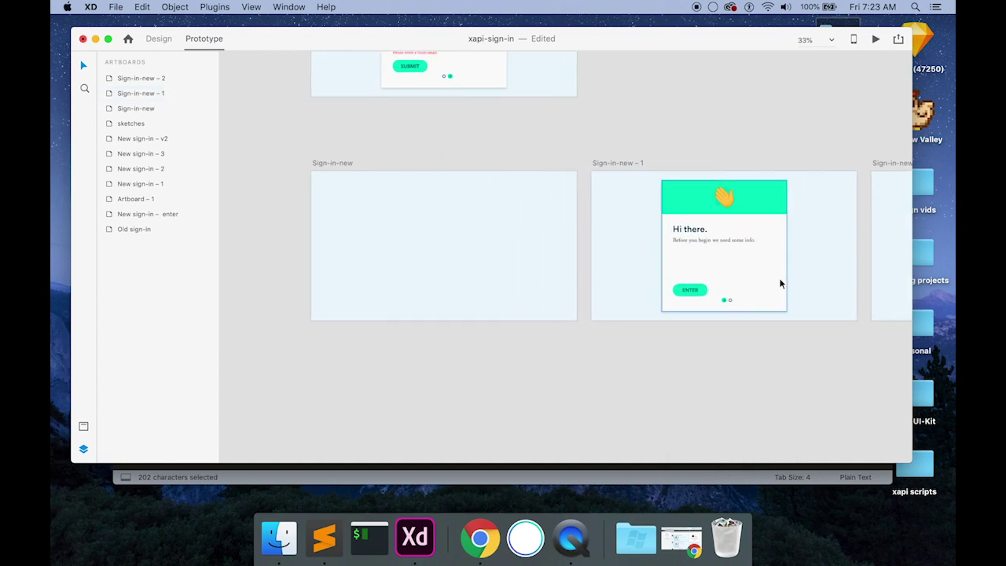
scroll(781, 284, "right", 3)
left_click(427, 273)
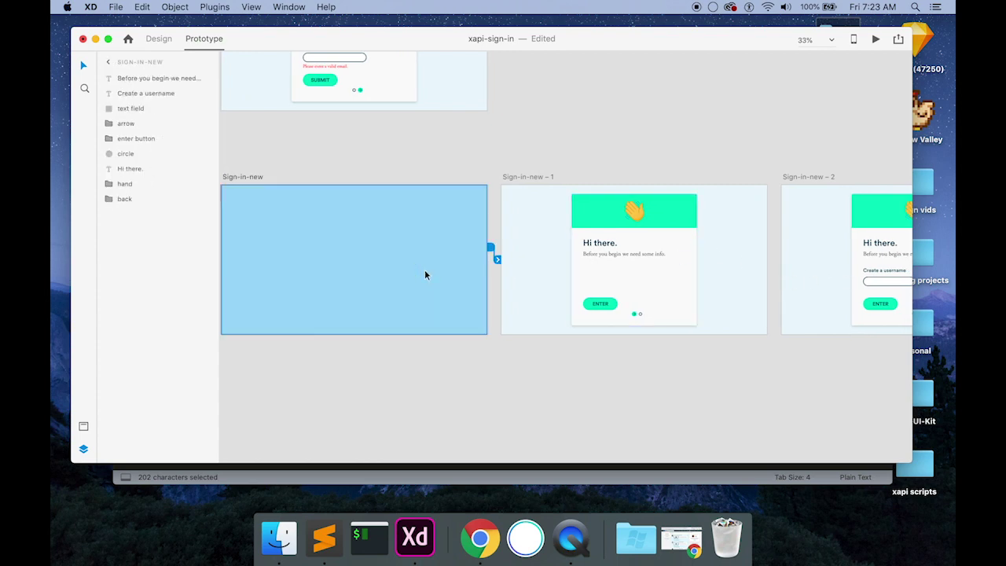
left_click(875, 40)
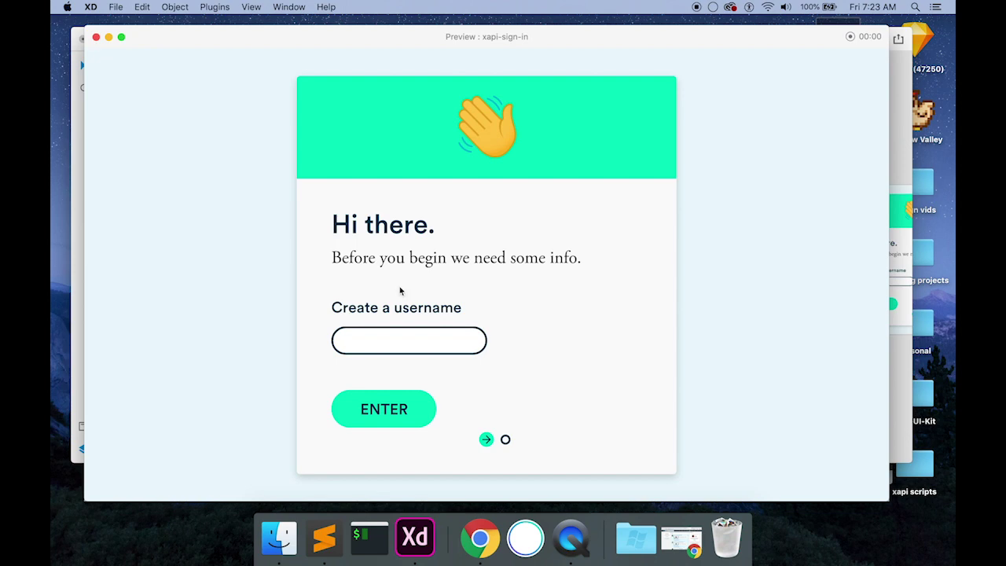
left_click(96, 37)
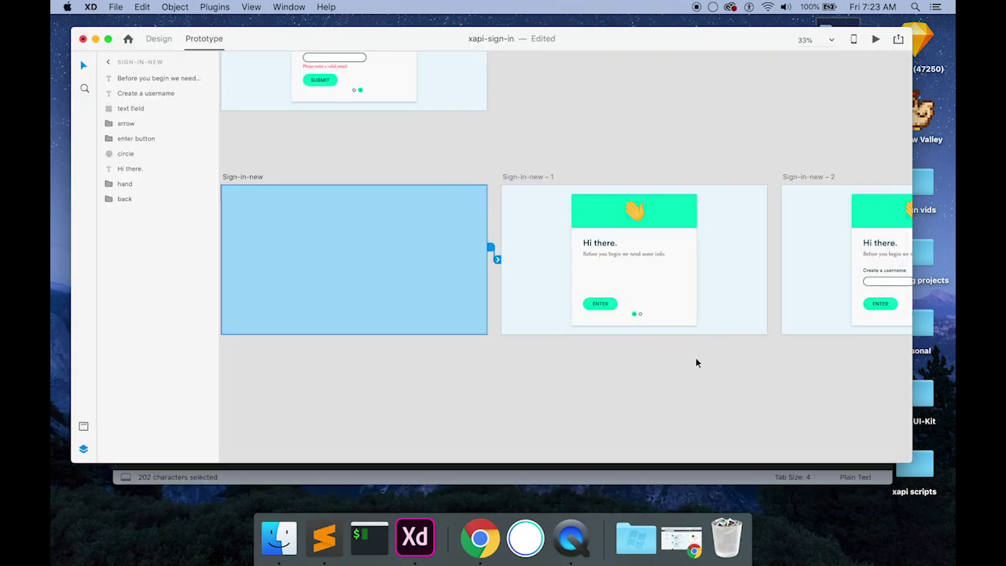
- Set the duration of the Sign-in-new – 1 to Sign-in-new – 2 transition to 0.6 s
left_click(729, 297)
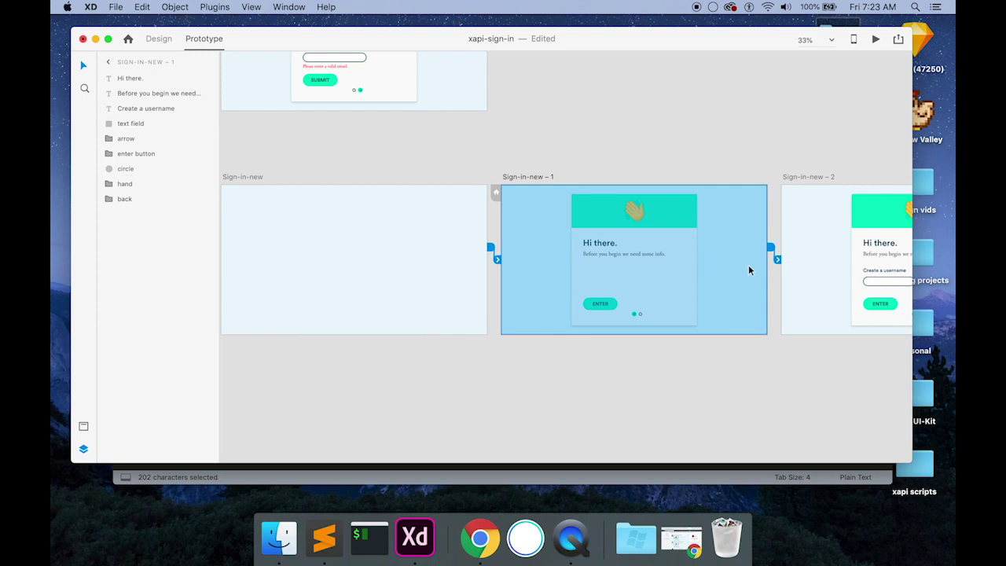
left_click(778, 260)
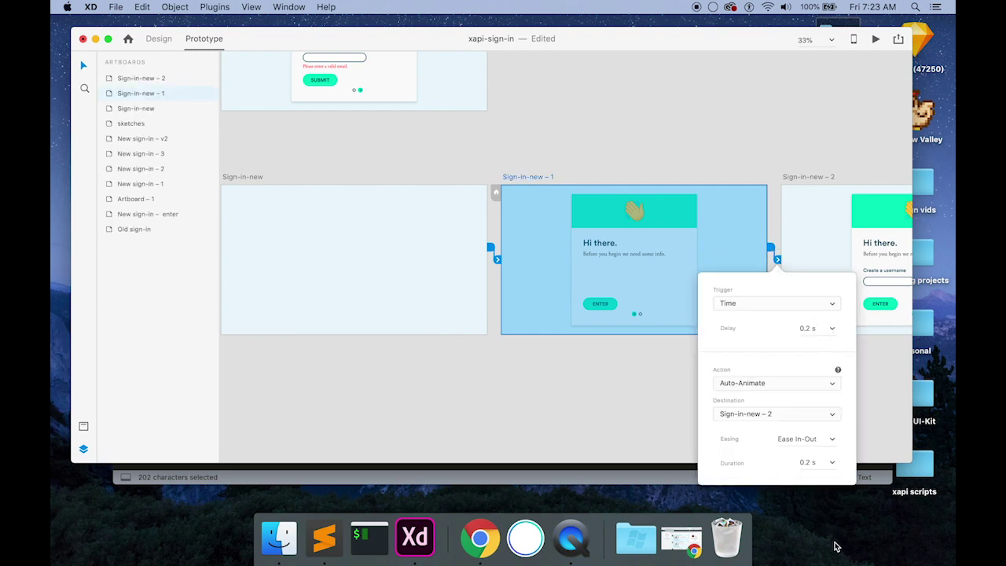
left_click(833, 463)
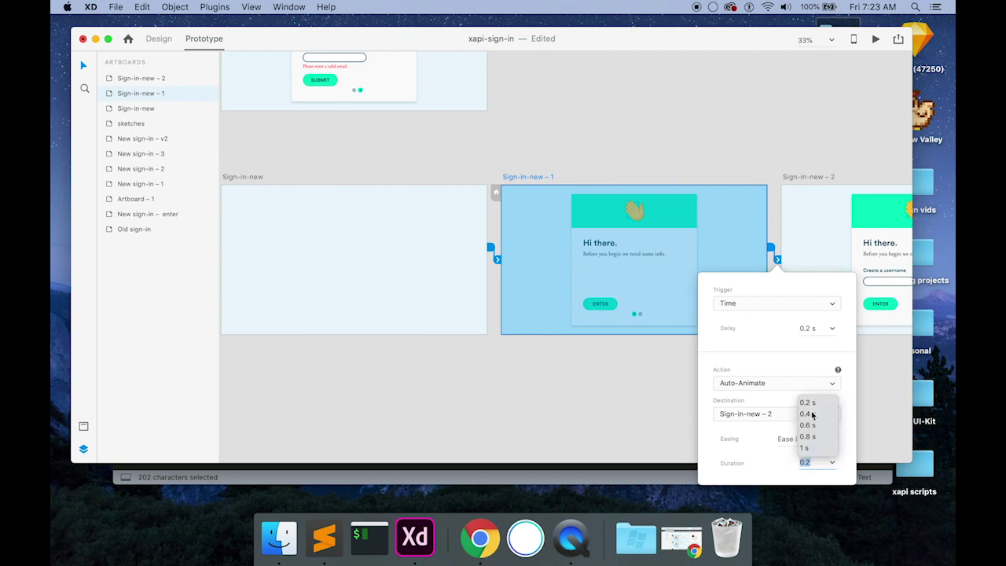
left_click(814, 425)
left_click(574, 449)
- Preview the prototype from the Sign-in-new artboard with the changed transition duration
left_click(425, 256)
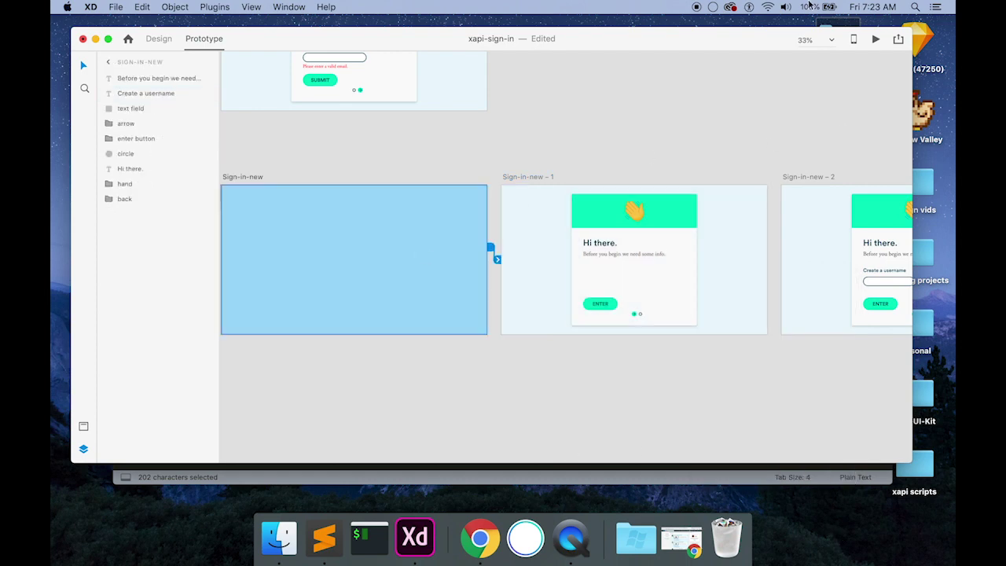
left_click(875, 42)
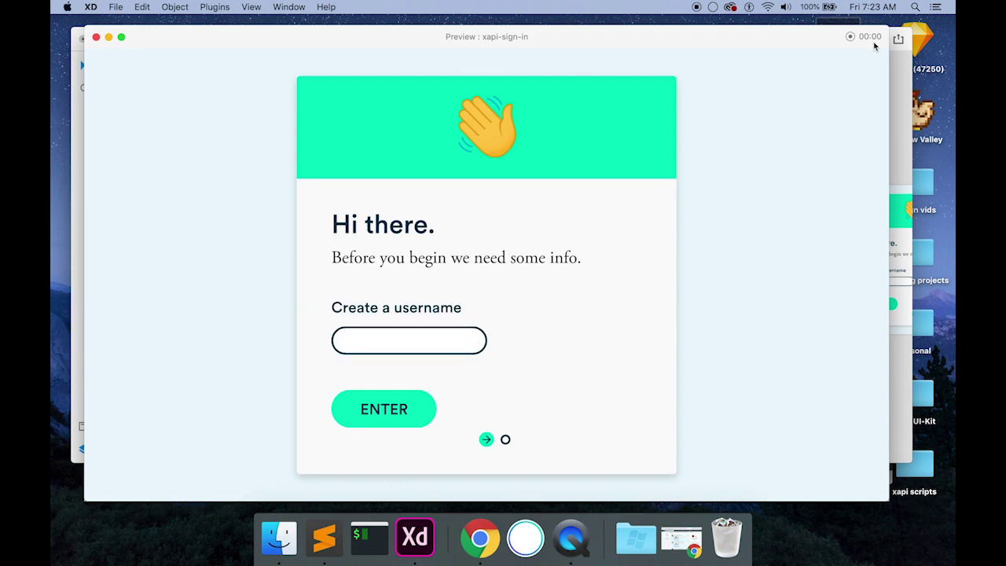
left_click(96, 38)
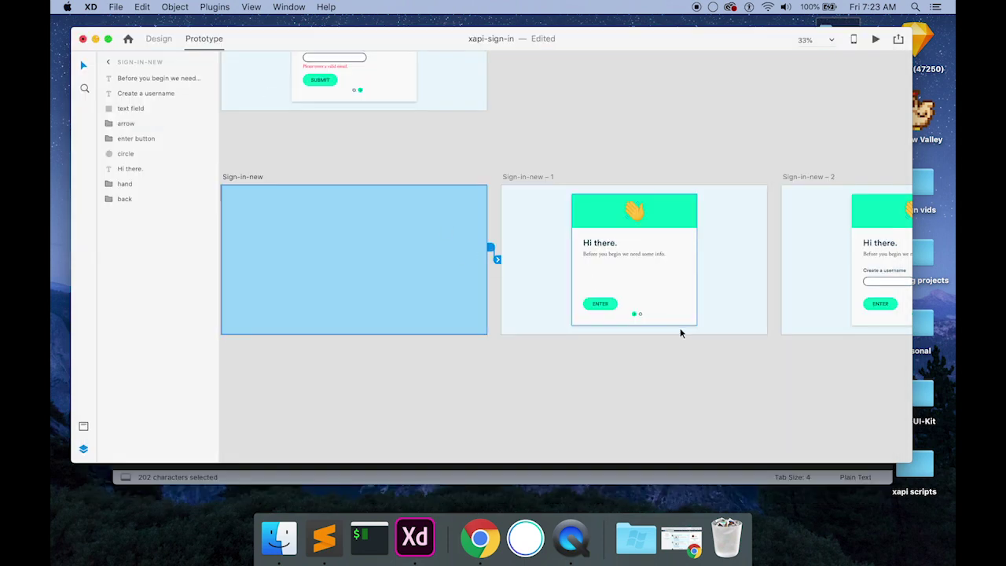
- Move the hidden username label and text field on Sign-in-new – 1 onto the card, to about X 338, Y 400
left_click(799, 330)
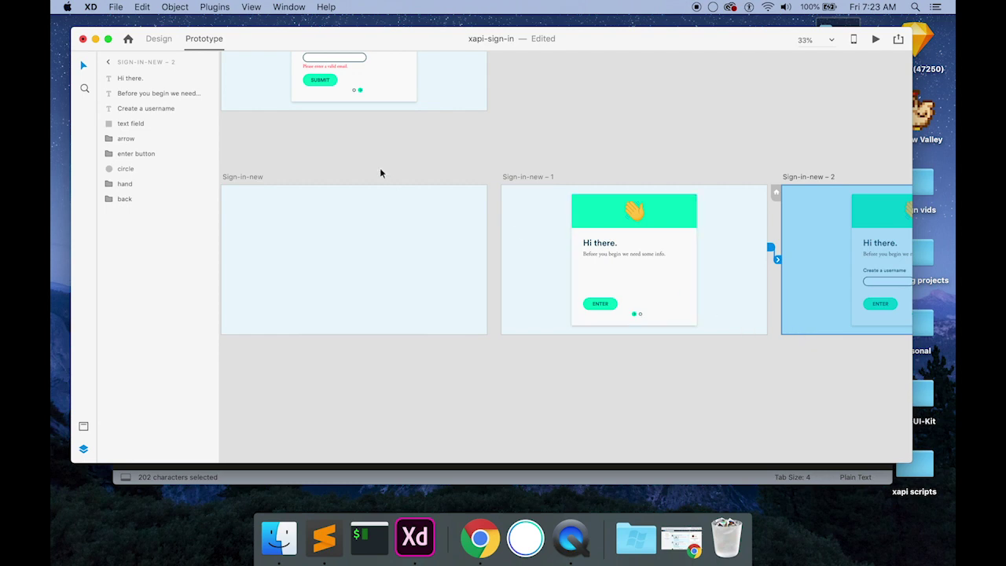
left_click(594, 124)
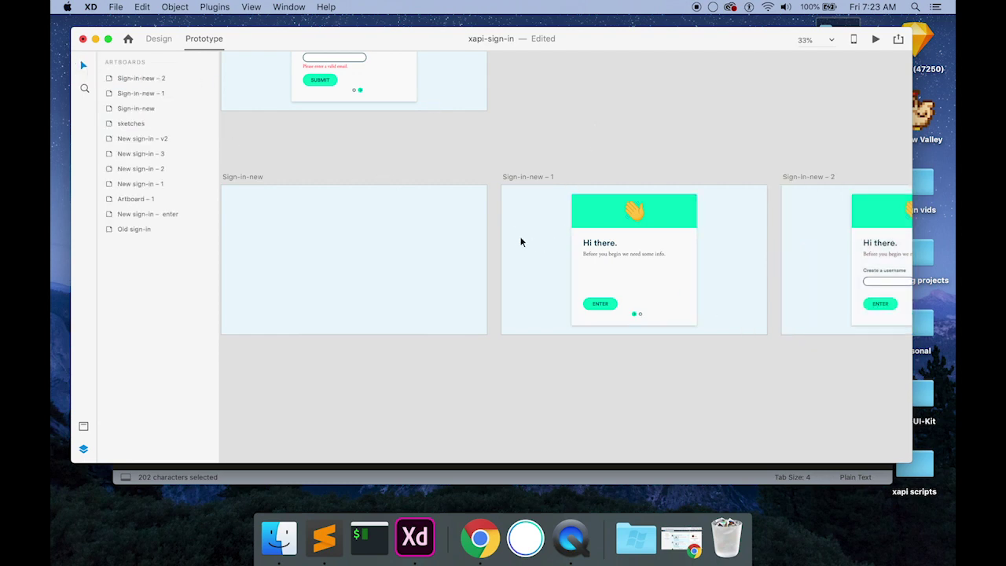
left_click_drag(513, 233, 564, 275)
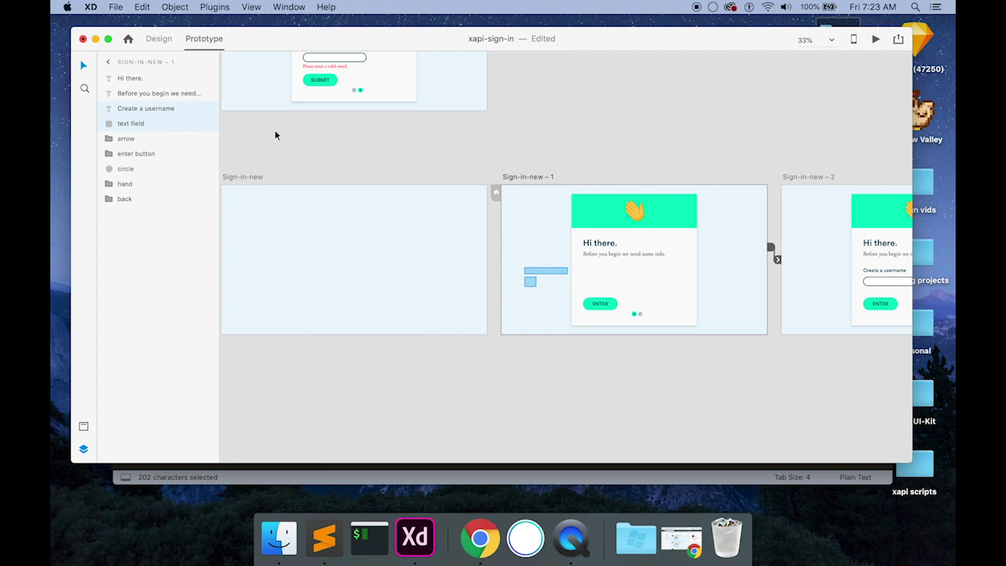
left_click(158, 38)
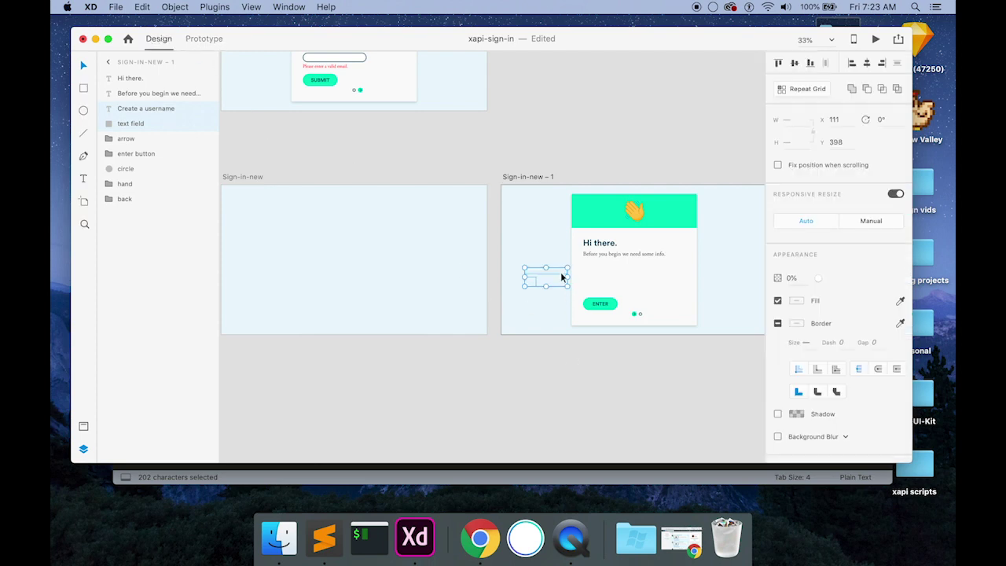
left_click_drag(563, 272, 612, 274)
left_click(501, 390)
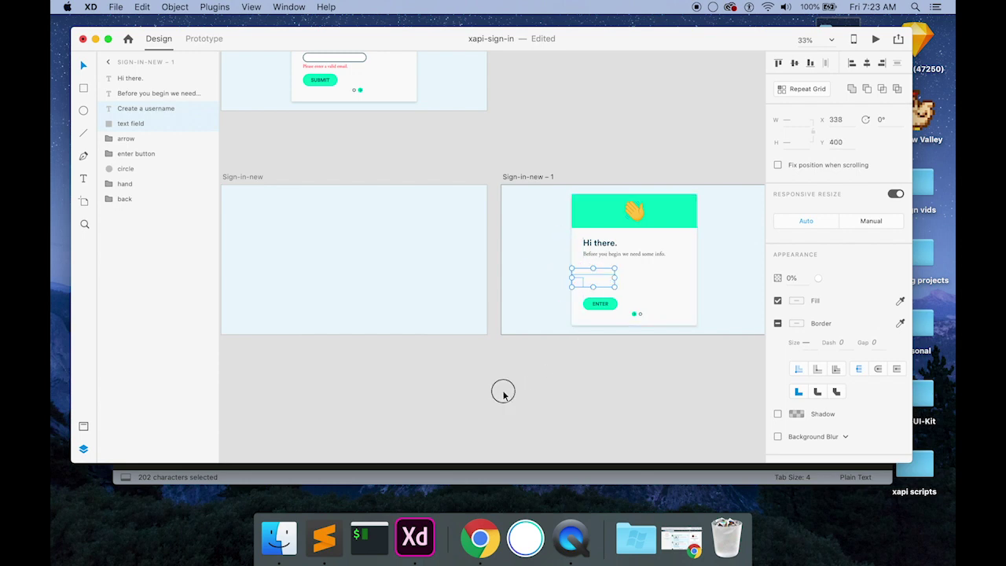
- Preview the prototype from the Sign-in-new artboard twice to check the username fields' shorter slide-in
left_click(425, 309)
left_click(200, 41)
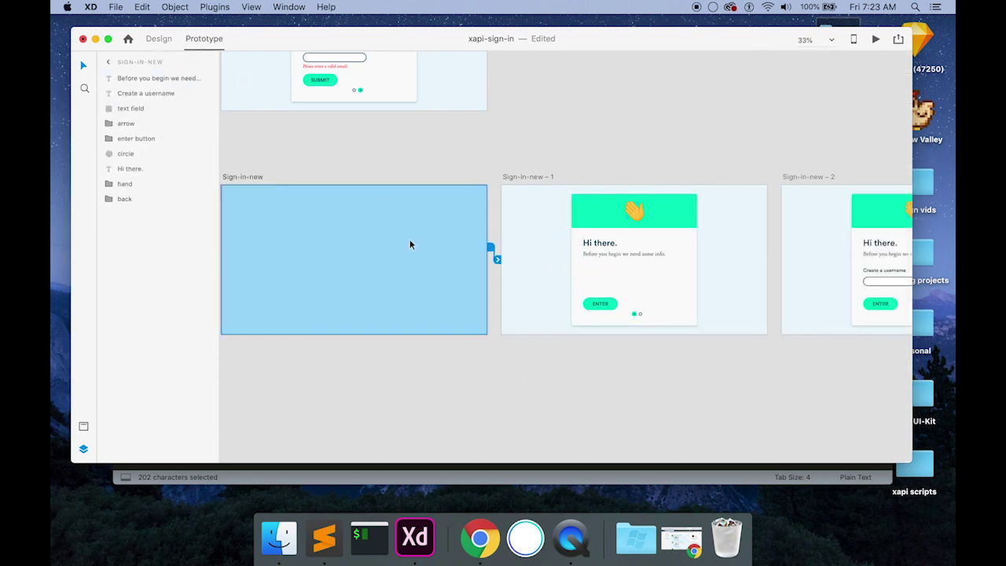
left_click(875, 39)
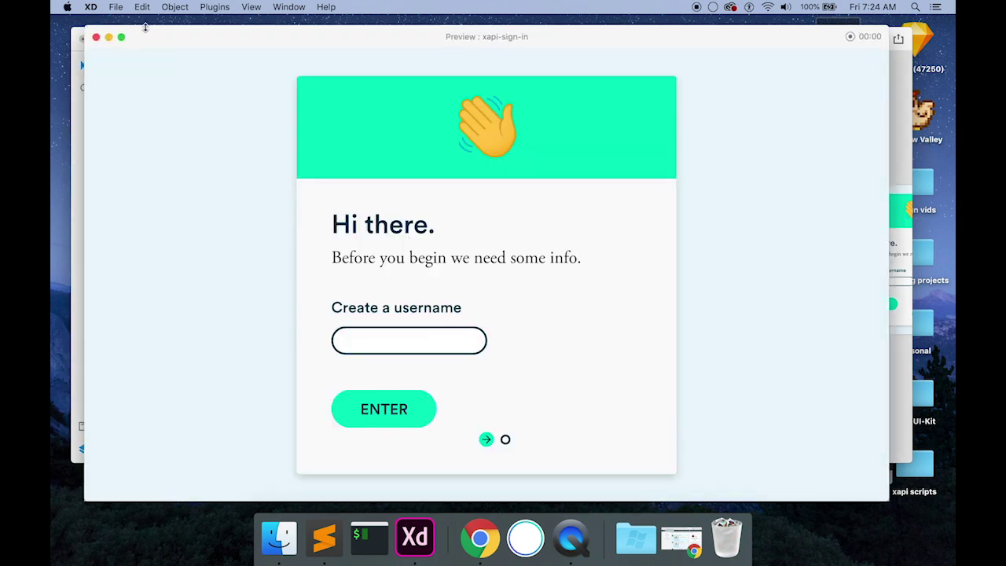
left_click(96, 37)
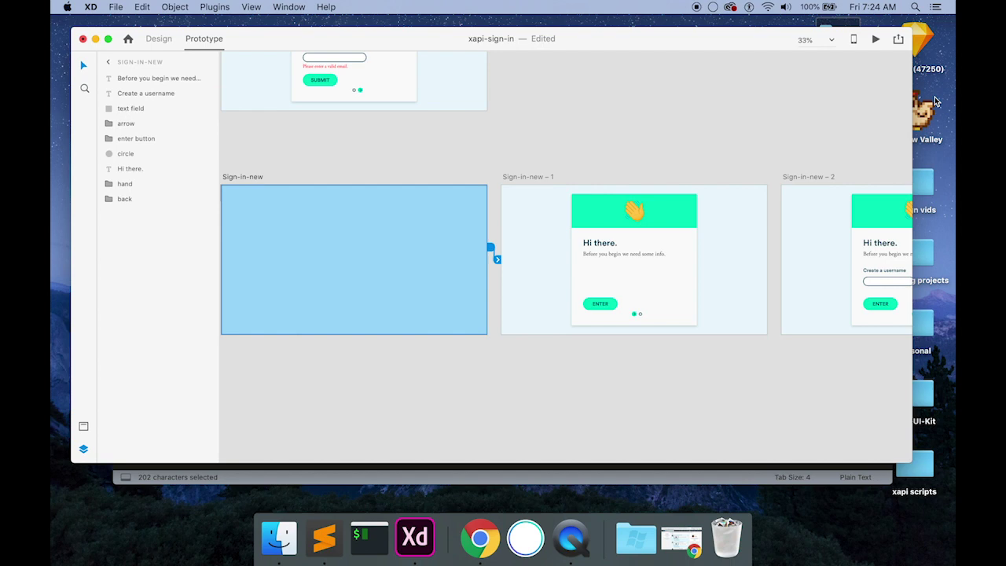
left_click(875, 39)
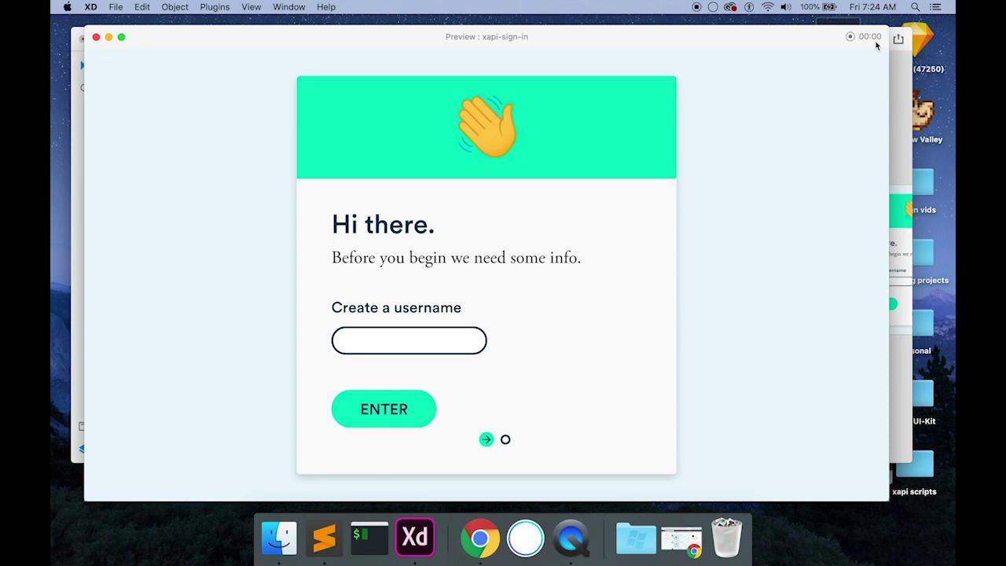
left_click(95, 37)
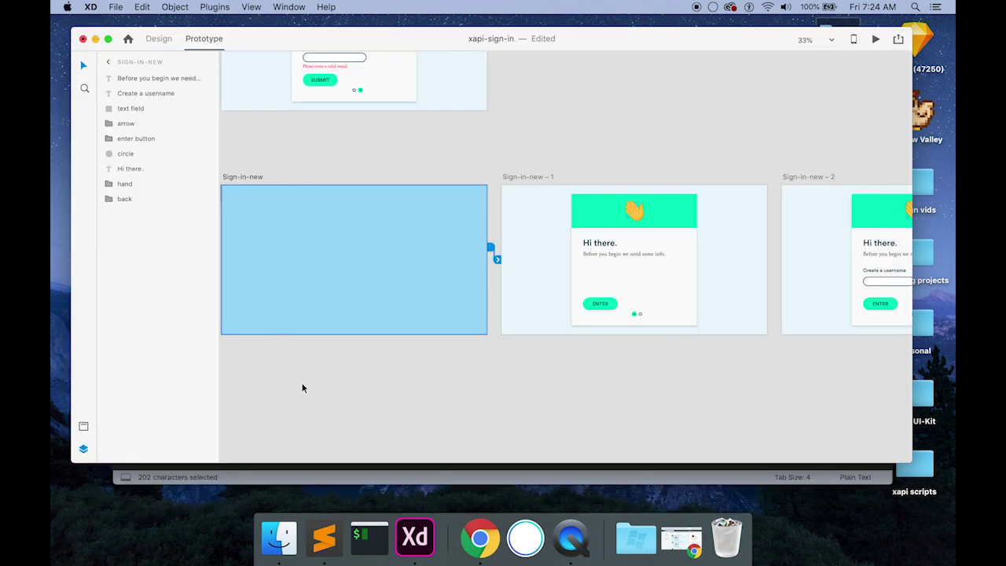
left_click(438, 382)
scroll(438, 383, "left", 2)
scroll(438, 383, "up", 1)
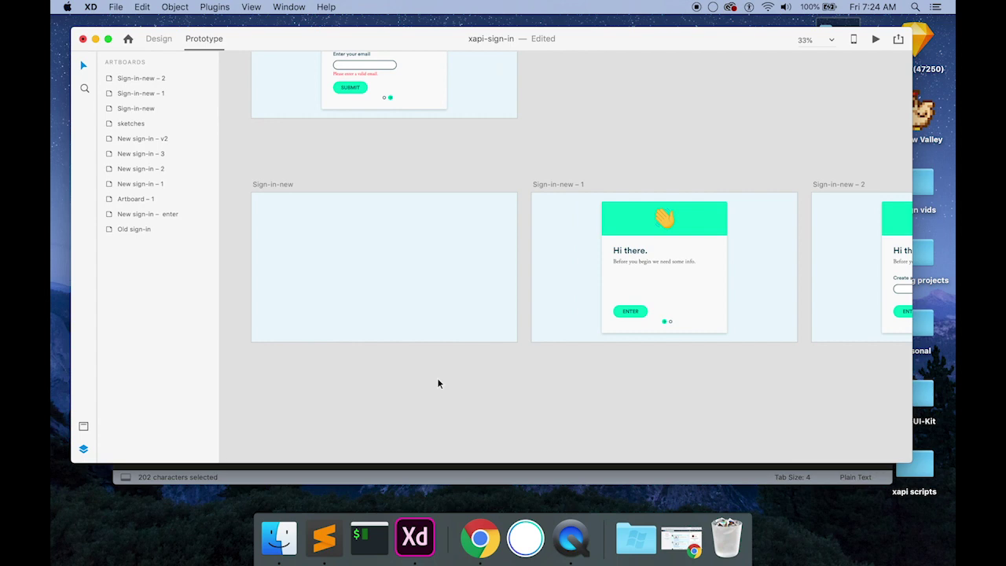
scroll(438, 383, "up", 2)
scroll(438, 383, "right", 10)
scroll(438, 383, "left", 8)
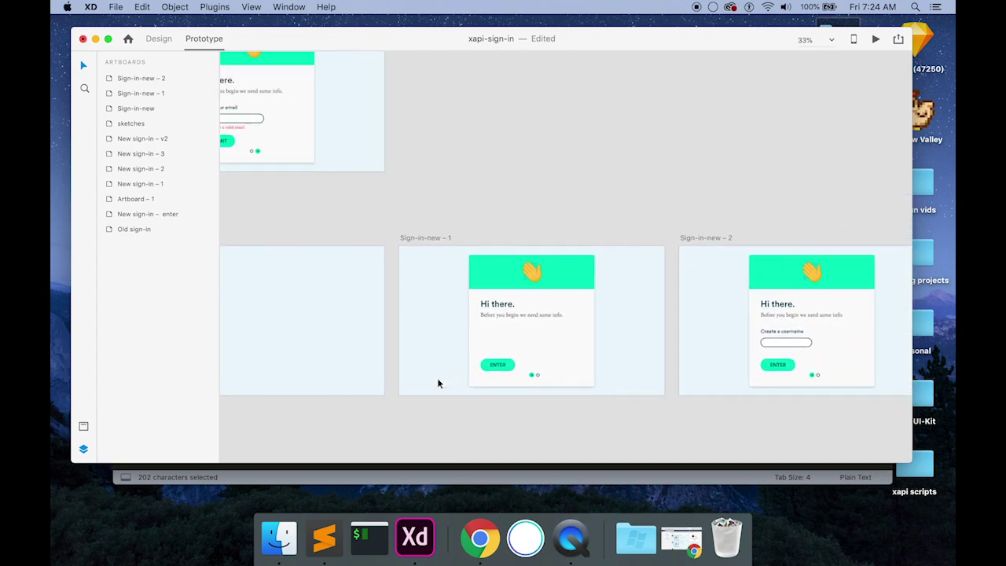
scroll(438, 383, "left", 8)
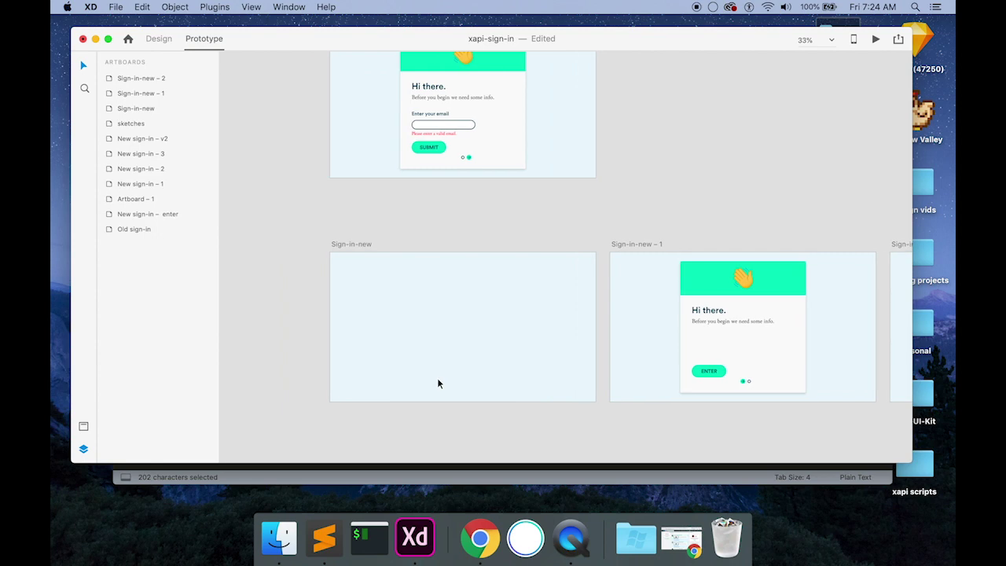
scroll(438, 383, "up", 9)
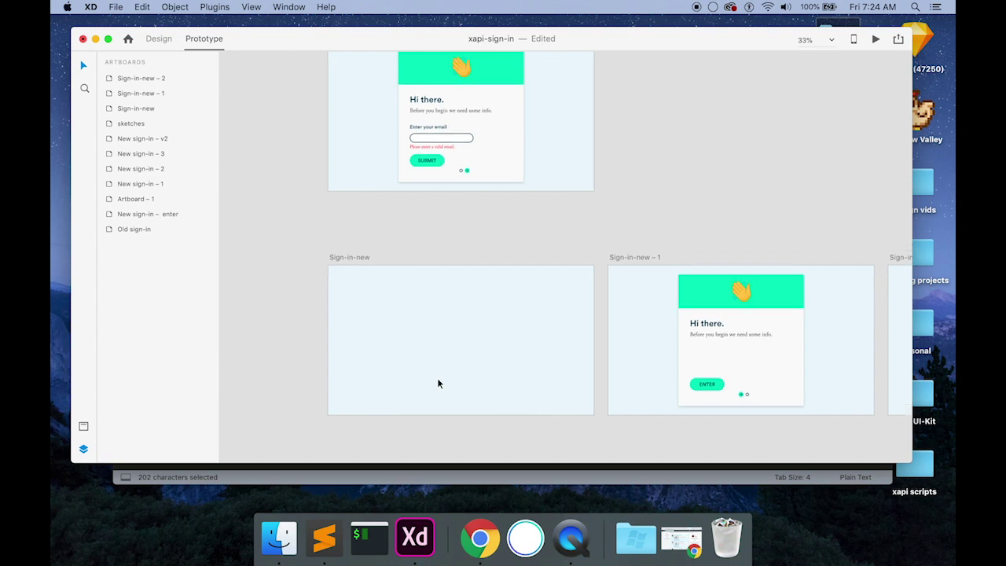
scroll(438, 383, "right", 1)
scroll(438, 383, "down", 10)
scroll(438, 383, "left", 3)
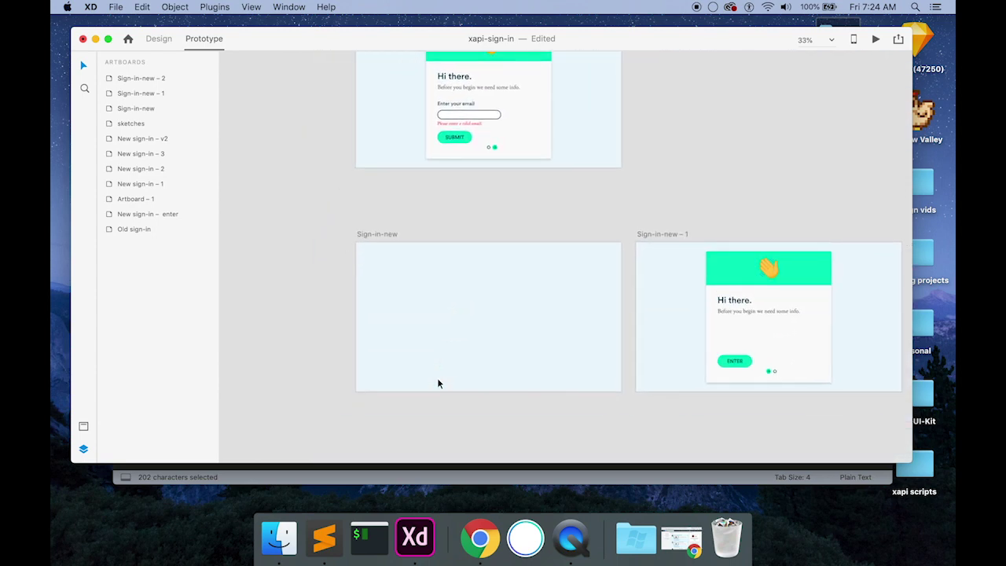